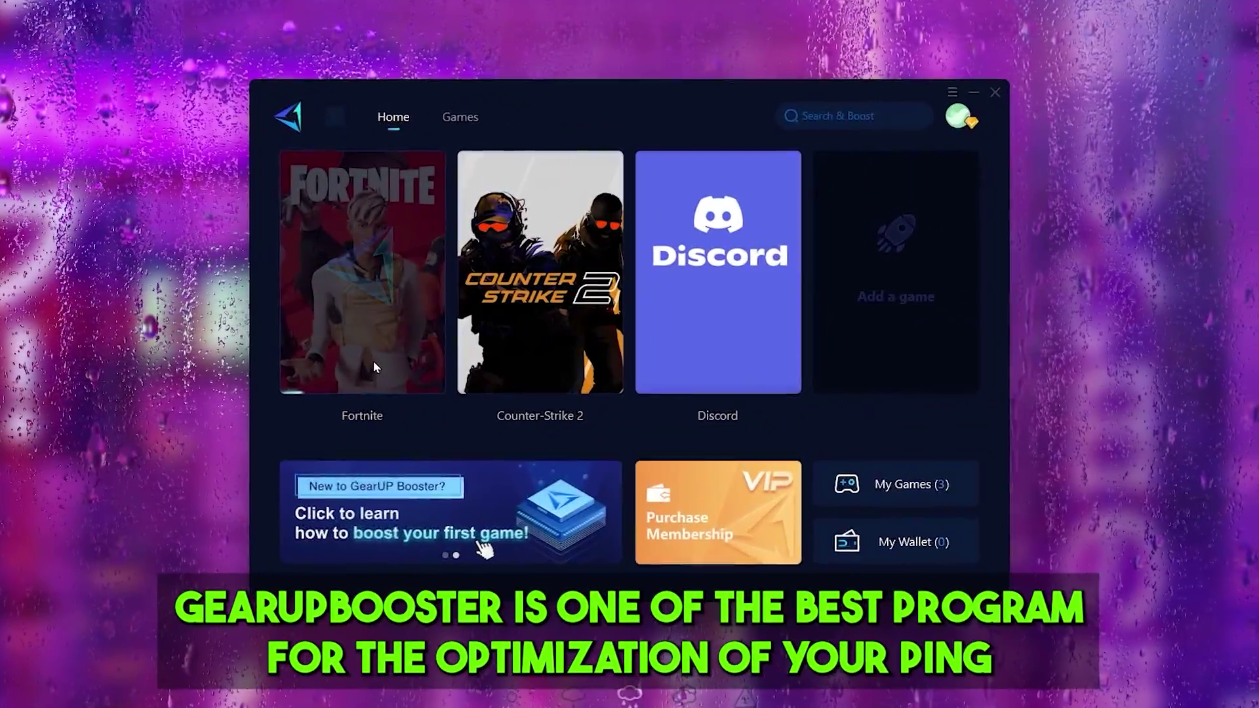
- Open the Fortnite entry, and browse the Middle East server nodes and their ping for Counter-Strike 2
{"action": "left_click", "coordinate": [371, 361]}
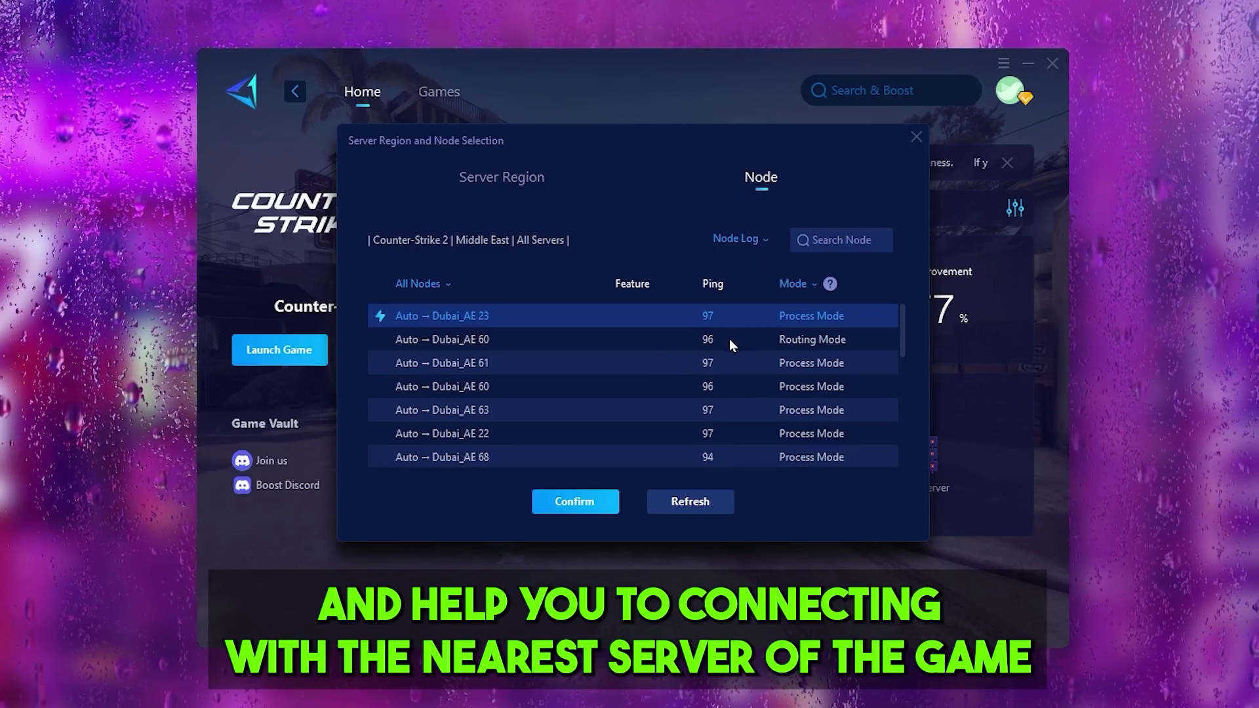
{"action": "scroll", "coordinate": [492, 338], "scroll_direction": "down", "scroll_amount": 6}
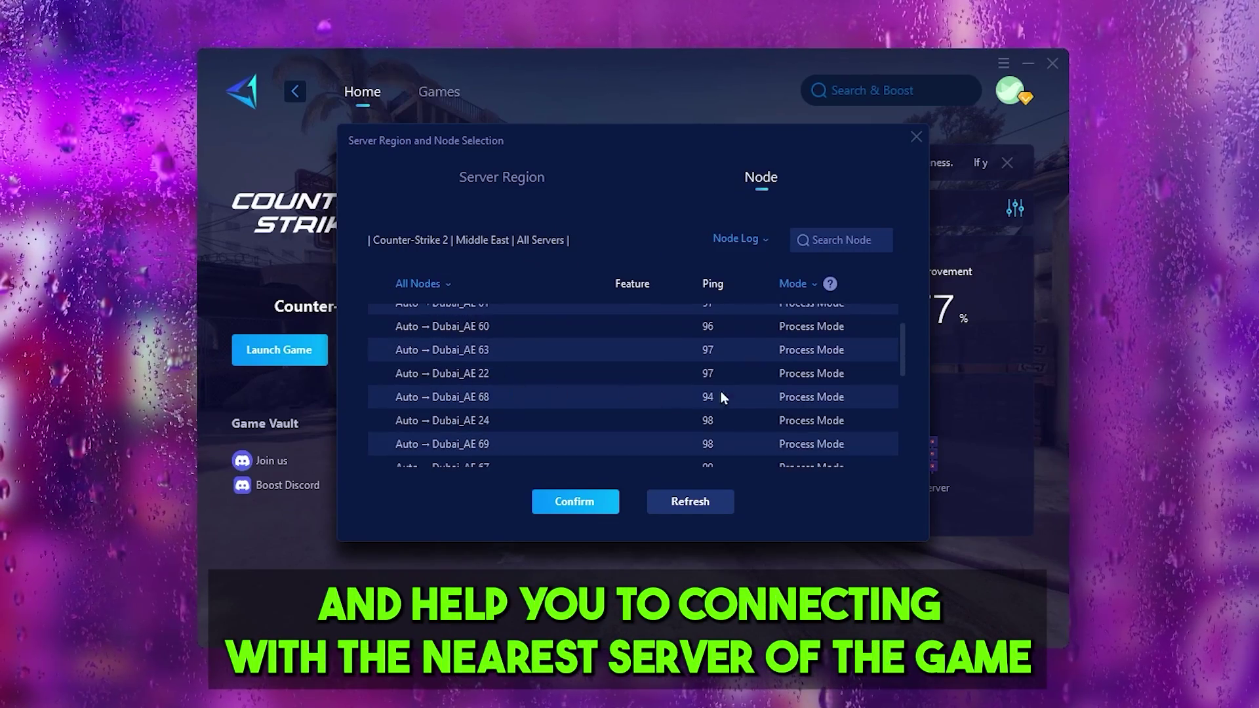
{"action": "scroll", "coordinate": [518, 391], "scroll_direction": "down", "scroll_amount": 5}
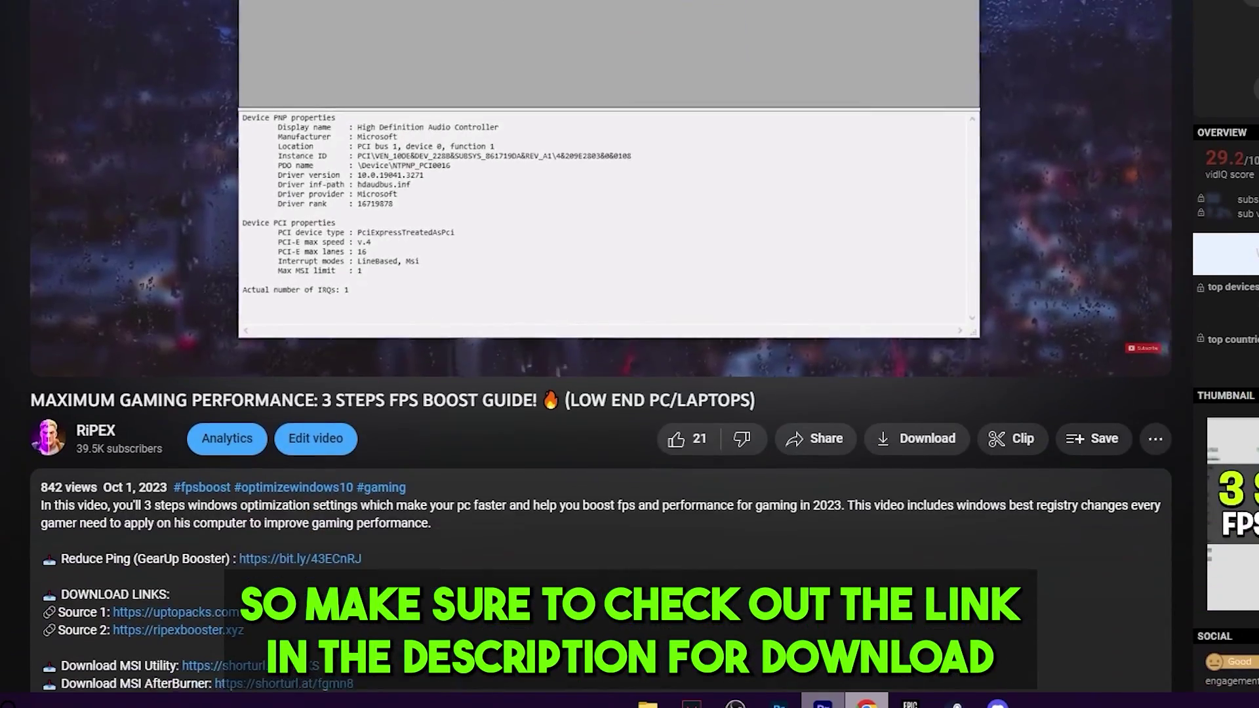
- Switch to the YouTube video page and open the Reduce Ping (GearUp Booster) link in its description
{"action": "scroll", "coordinate": [309, 263], "scroll_direction": "down", "scroll_amount": 4}
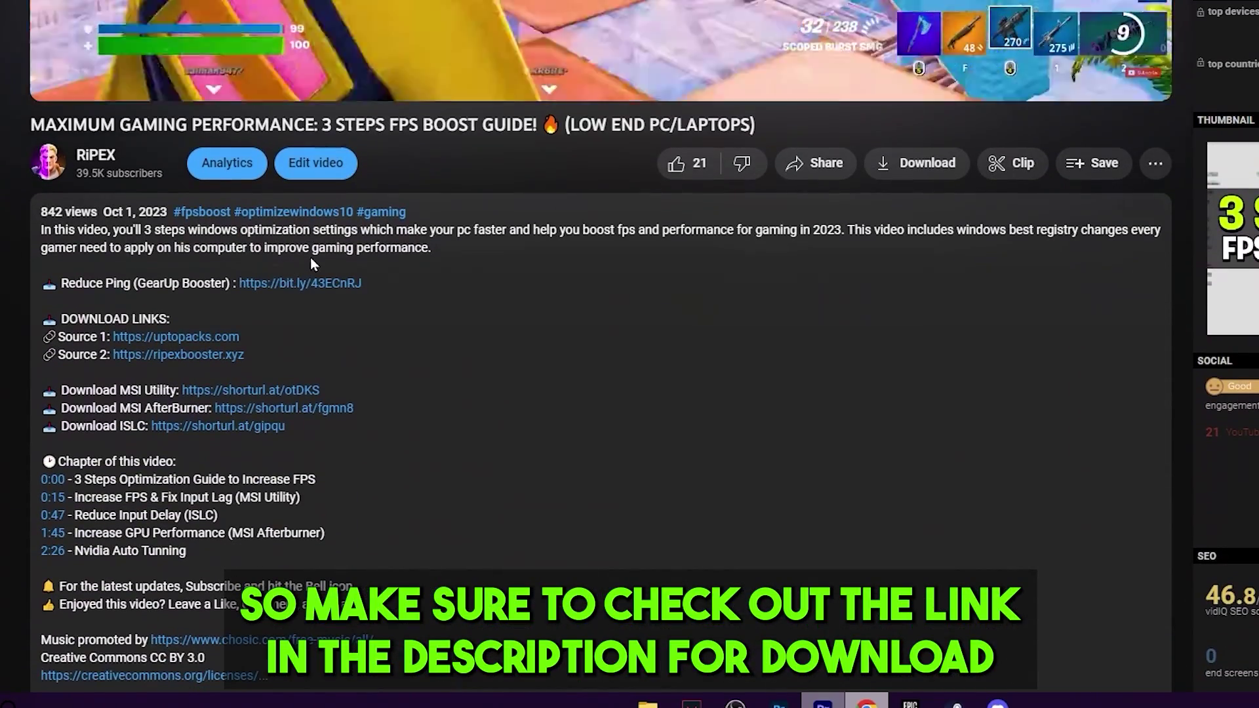
{"action": "left_click", "coordinate": [314, 284]}
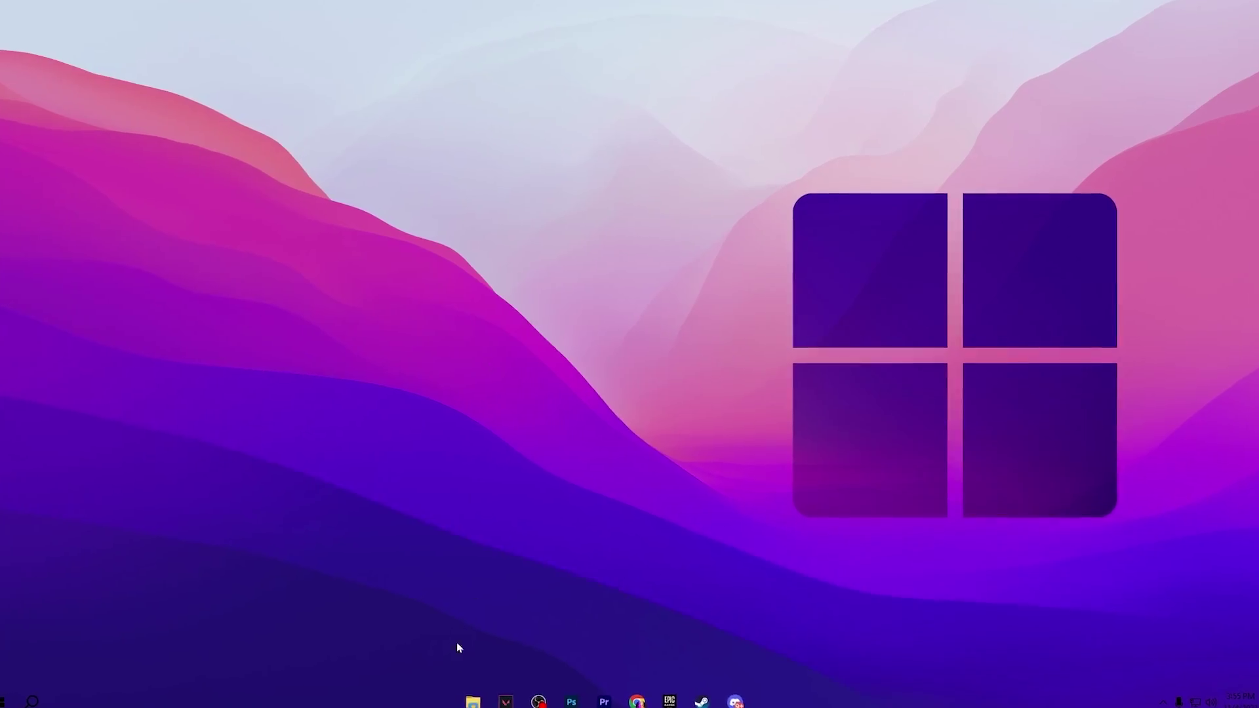
- In File Explorer, open the EasyAntiCheat_Kamu folder under C:\Program Files\Epic Games\Fortnite\FortniteGame\Binaries\Win64
{"action": "key", "text": "super+e"}
{"action": "left_click", "coordinate": [498, 387]}
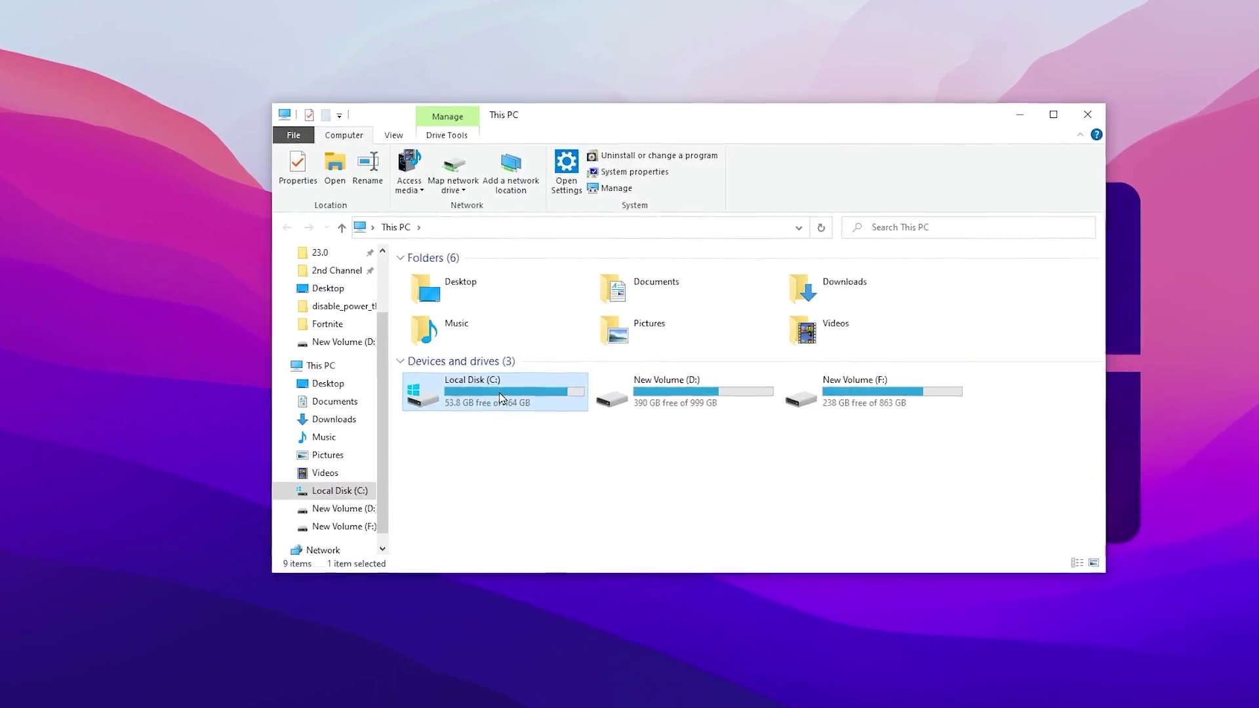
{"action": "double_click", "coordinate": [499, 387]}
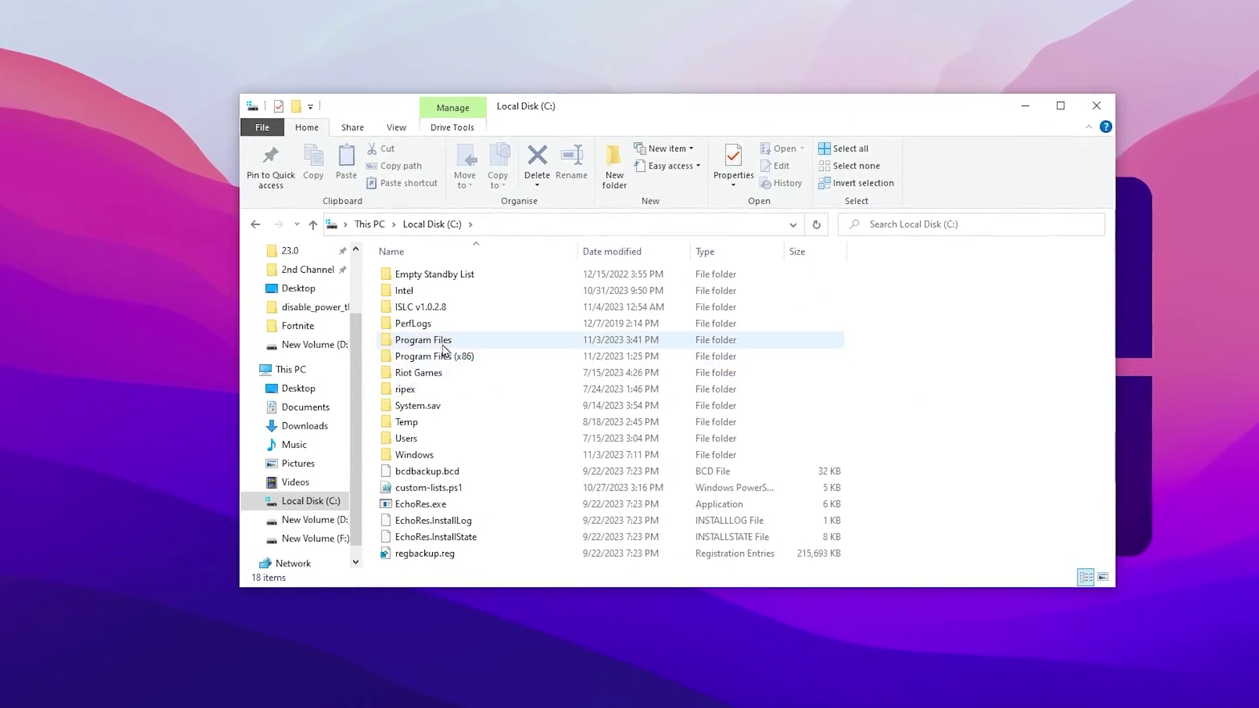
{"action": "double_click", "coordinate": [442, 346]}
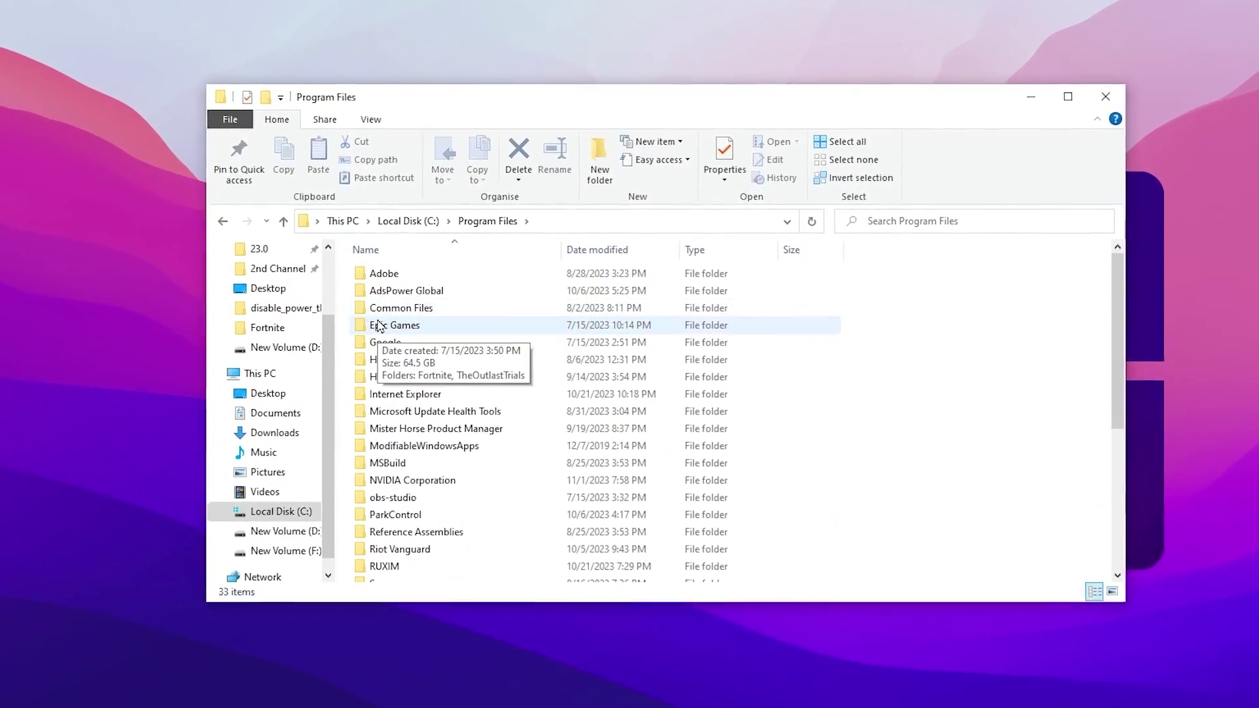
{"action": "double_click", "coordinate": [350, 328]}
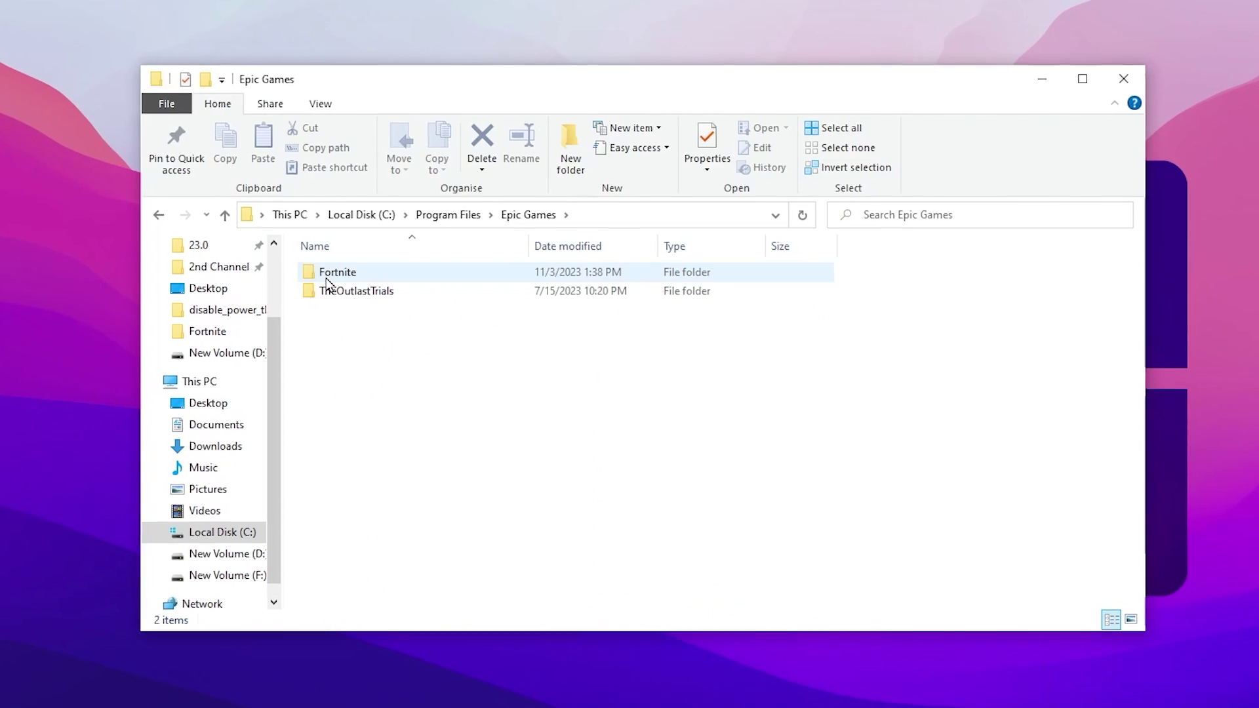
{"action": "double_click", "coordinate": [367, 275]}
{"action": "double_click", "coordinate": [328, 330]}
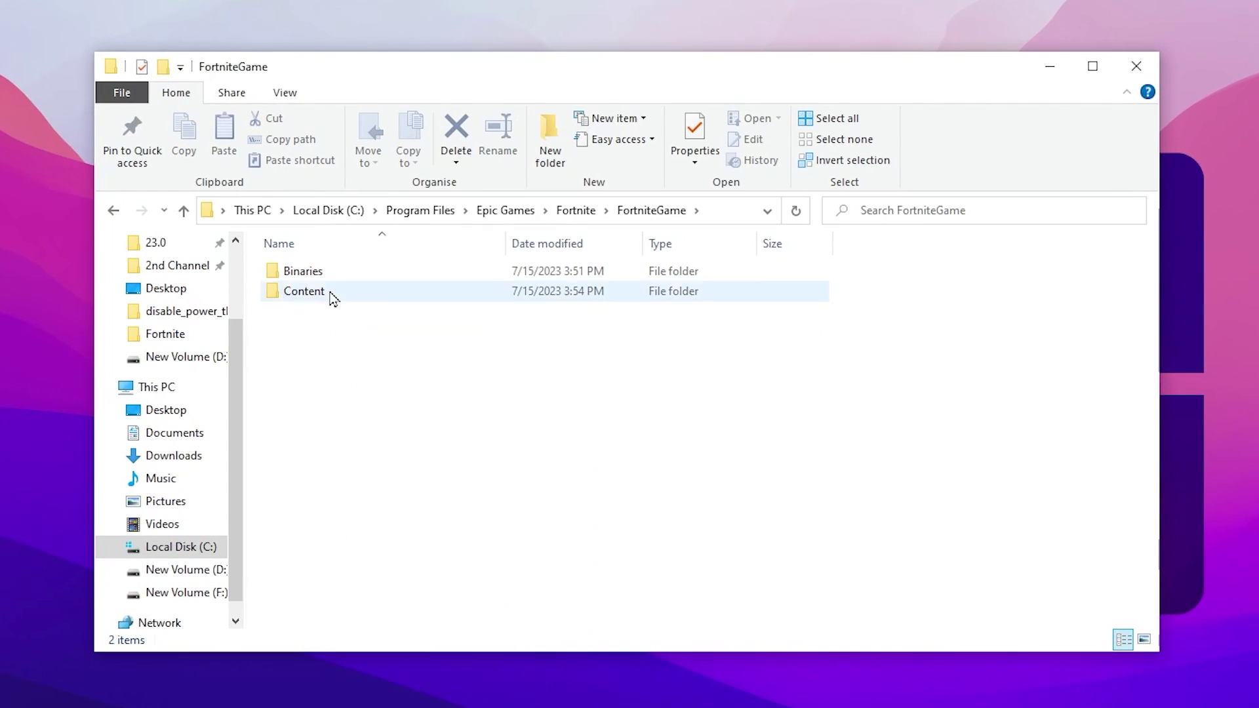
{"action": "double_click", "coordinate": [313, 271]}
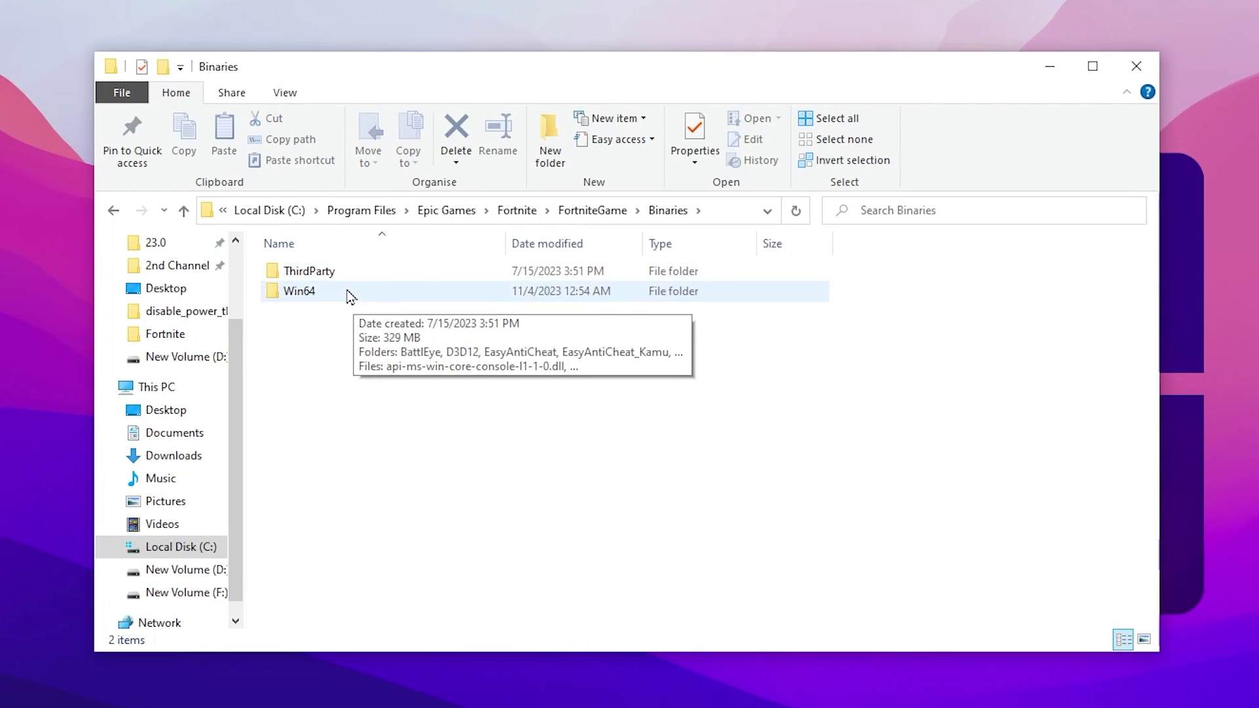
{"action": "double_click", "coordinate": [350, 293]}
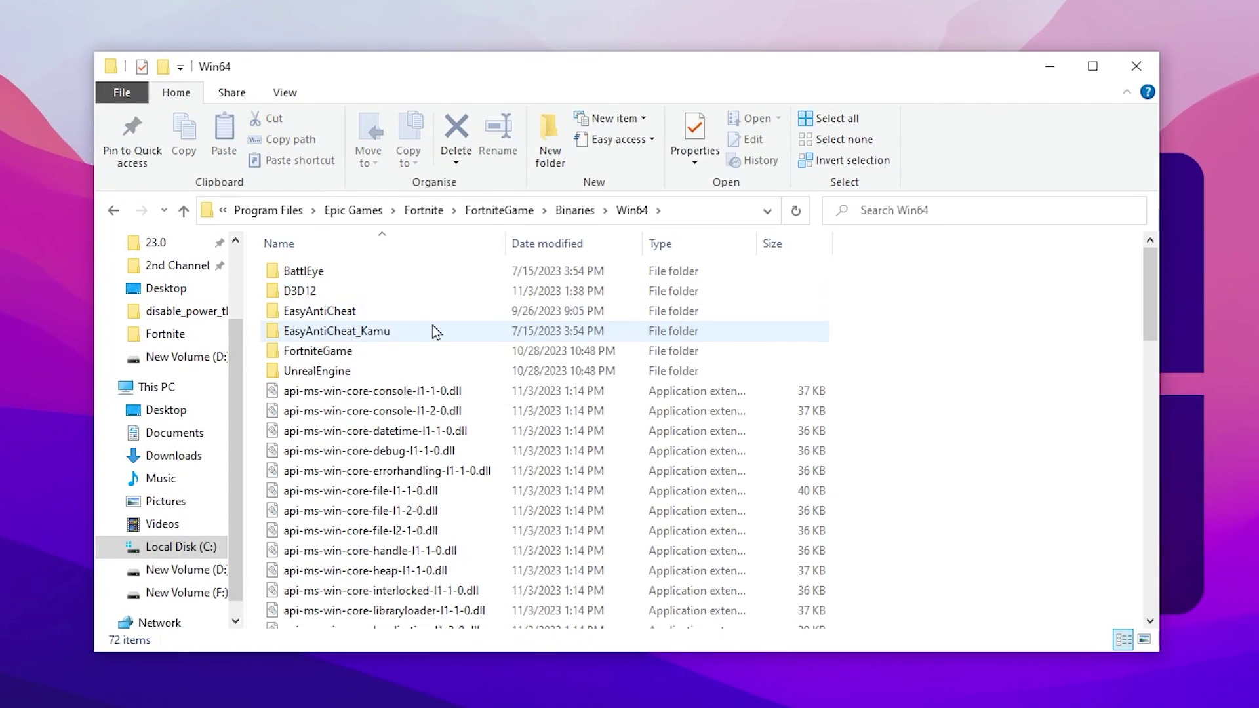
{"action": "double_click", "coordinate": [356, 331]}
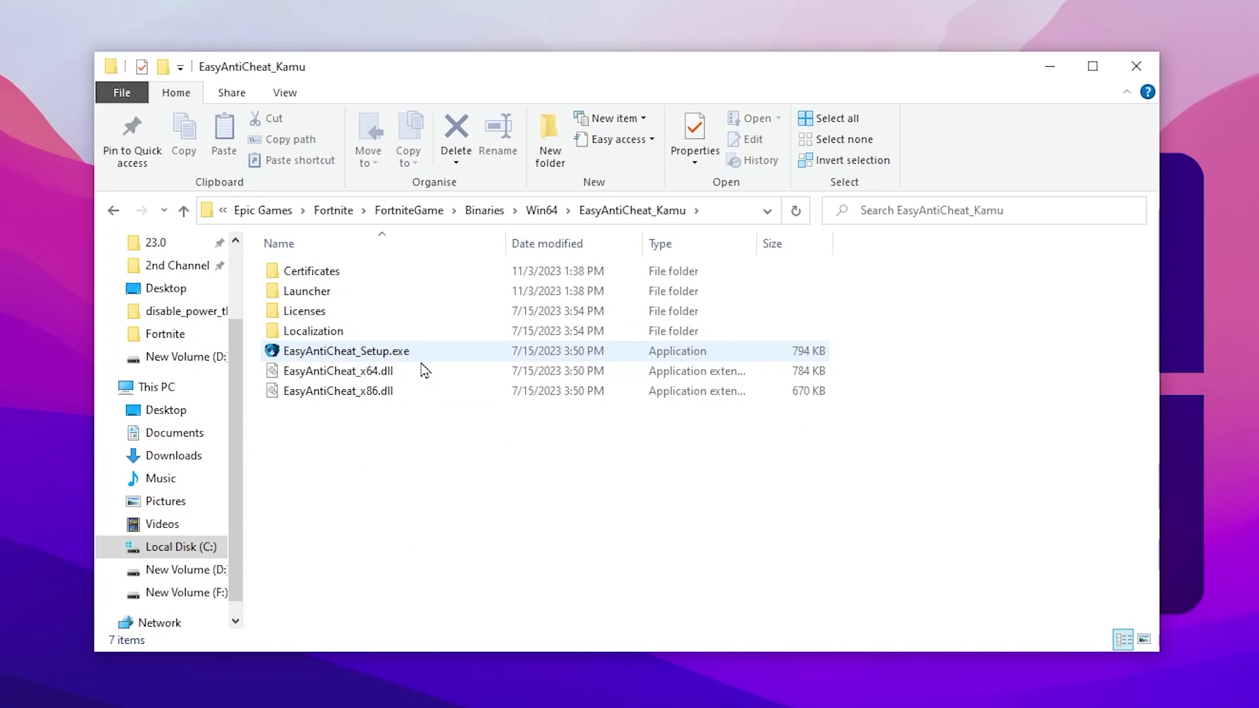
- Run EasyAntiCheat_Setup.exe as administrator, repair the service for Current (Game 217), and finish the setup
{"action": "right_click", "coordinate": [325, 352]}
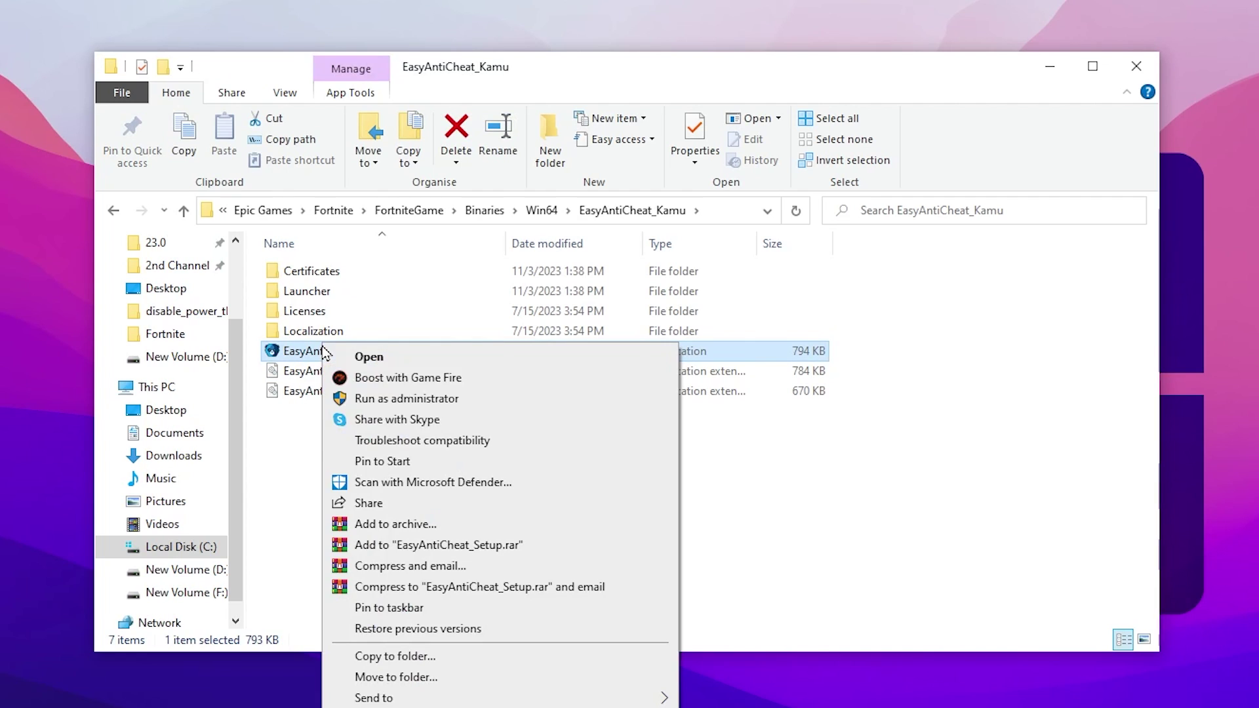
{"action": "left_click", "coordinate": [375, 398]}
{"action": "left_click", "coordinate": [528, 561]}
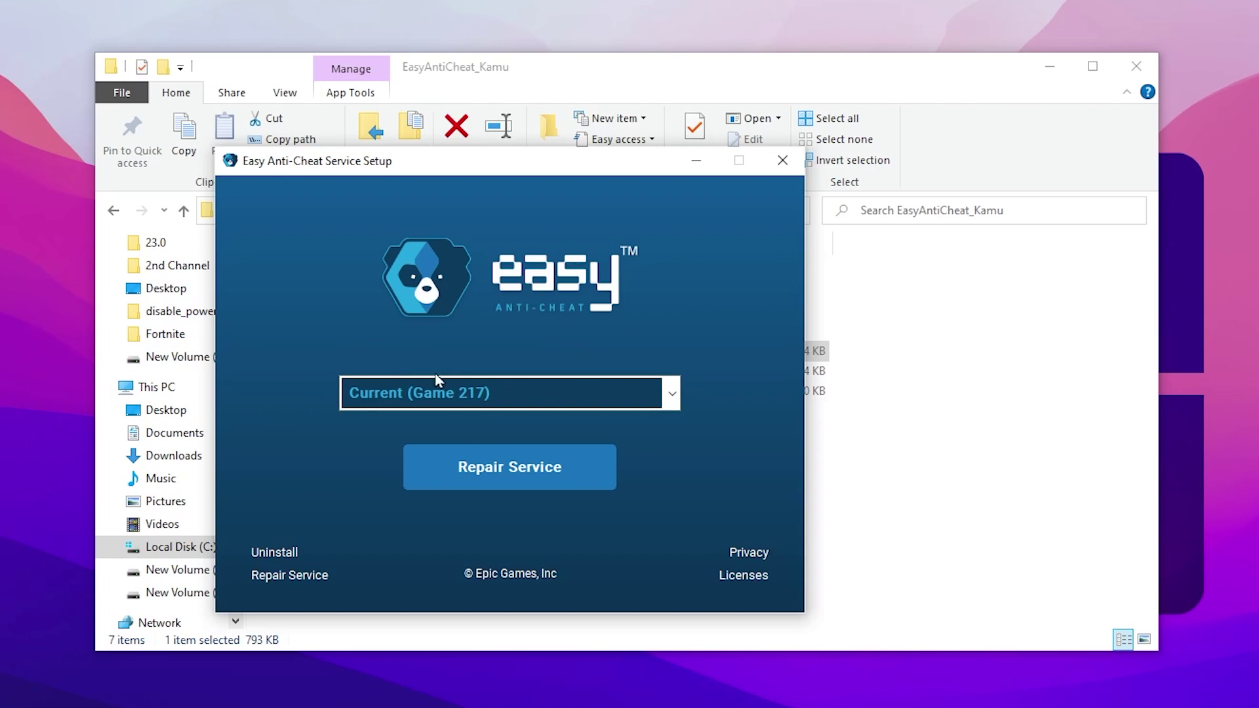
{"action": "left_click", "coordinate": [481, 473]}
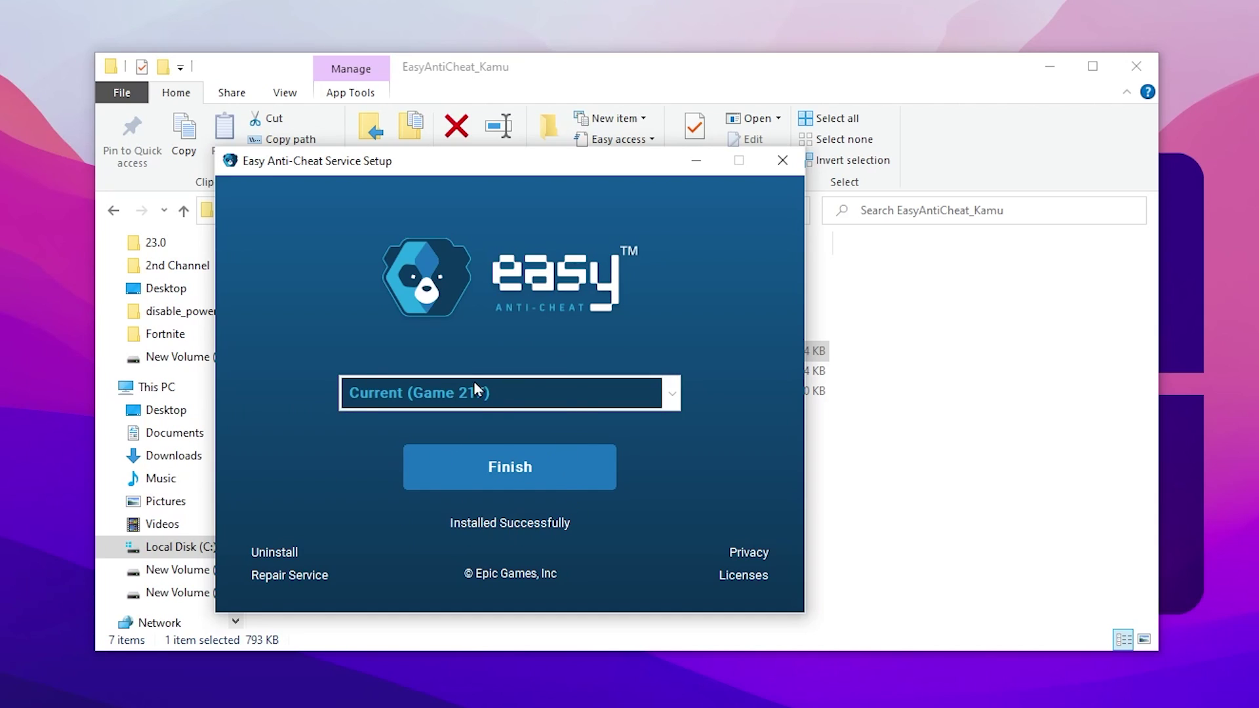
{"action": "left_click", "coordinate": [523, 484]}
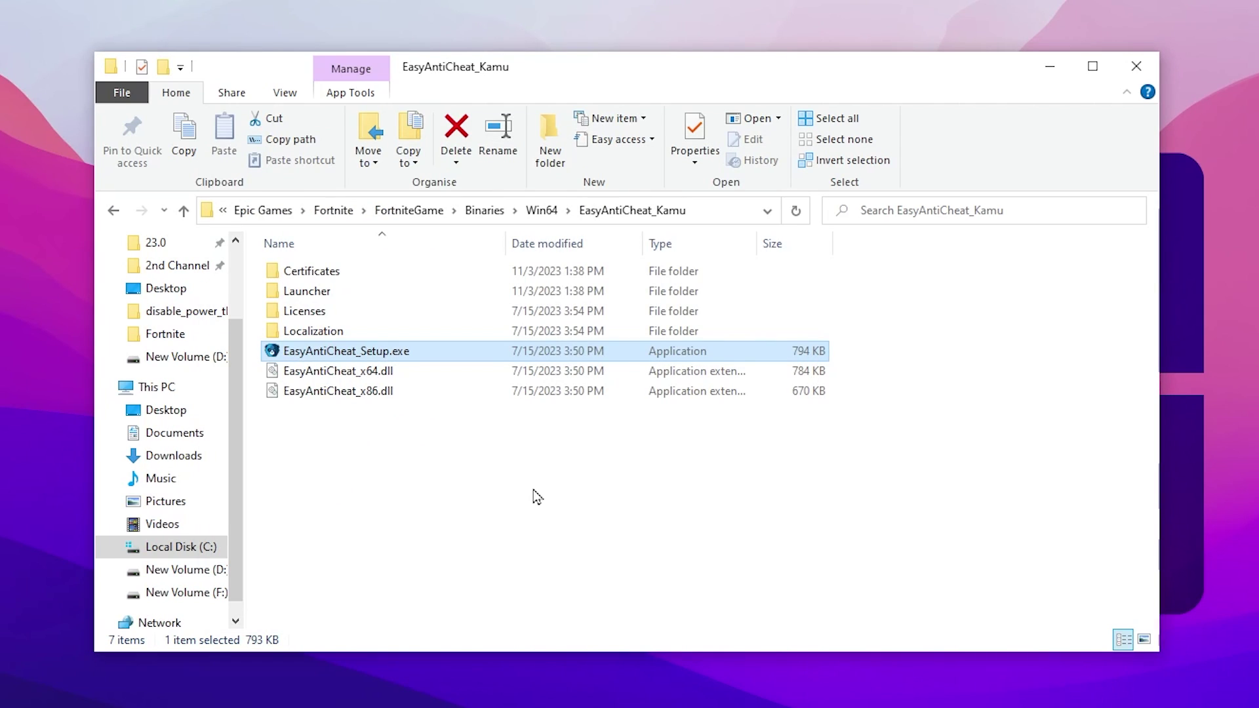
- Go to the BattlEye folder in Win64 and run Uninstall_BattlEye.bat as administrator, allowing it to make changes
{"action": "key", "text": "BackSpace"}
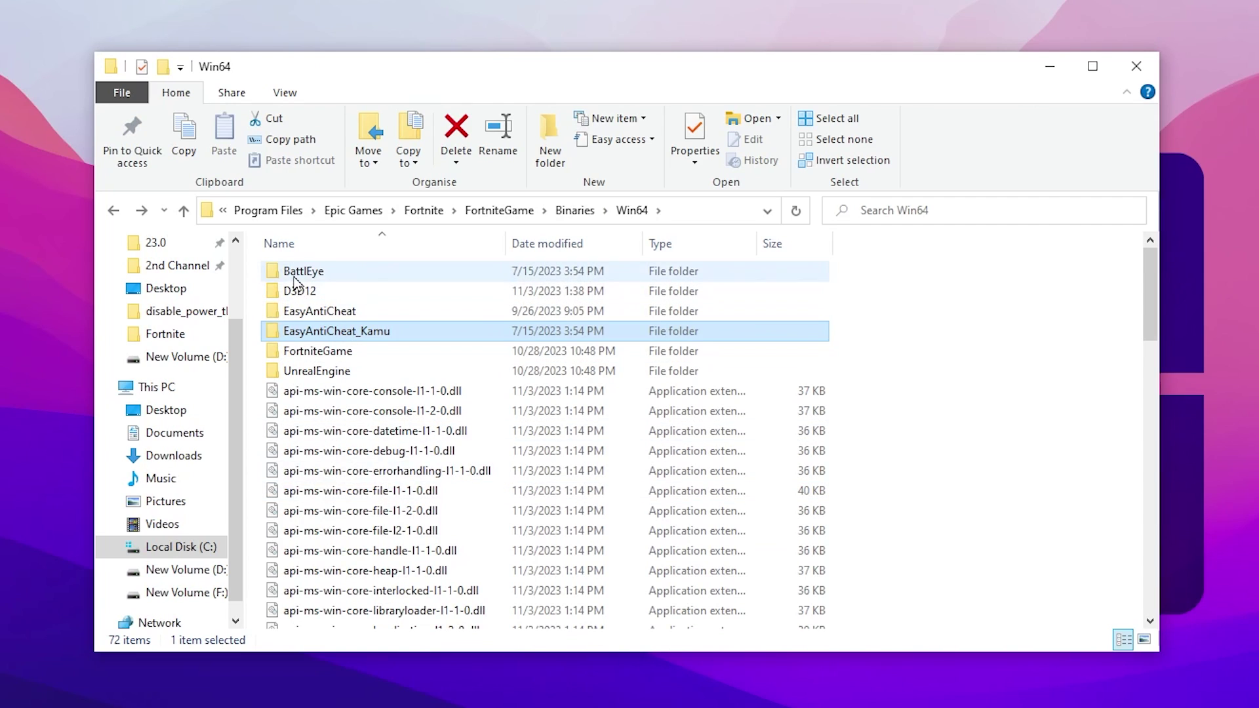
{"action": "double_click", "coordinate": [321, 278]}
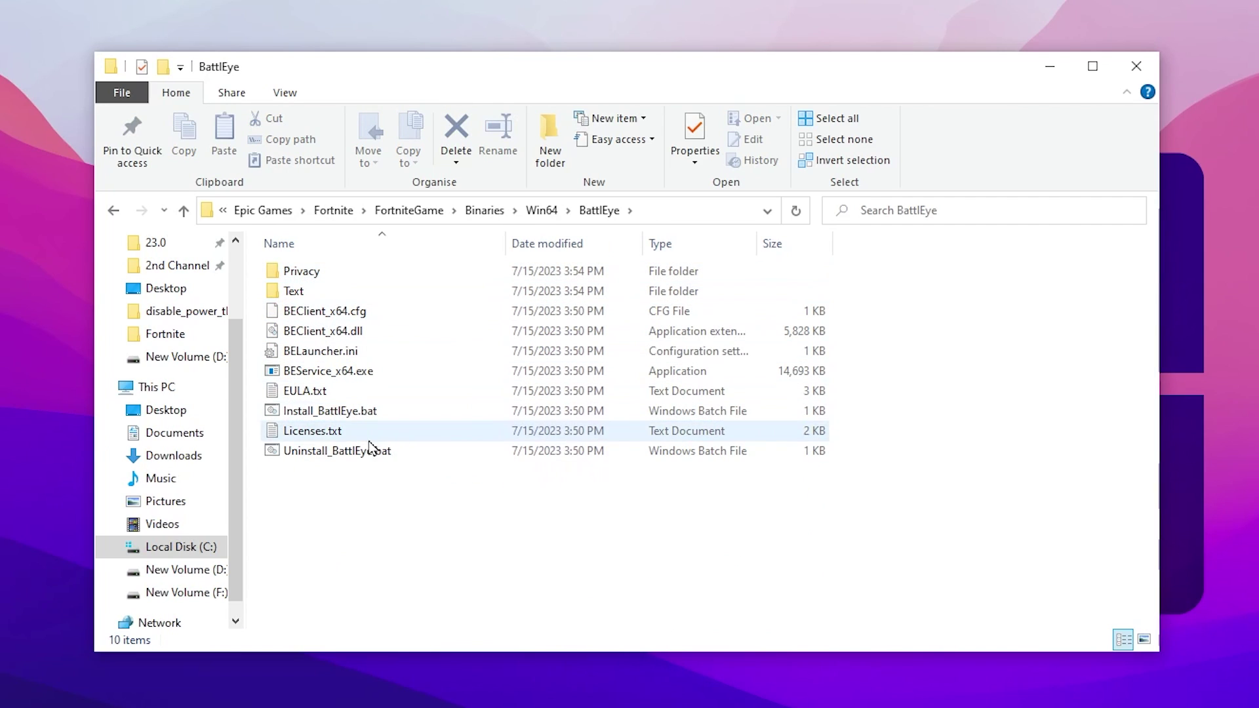
{"action": "left_click", "coordinate": [321, 450]}
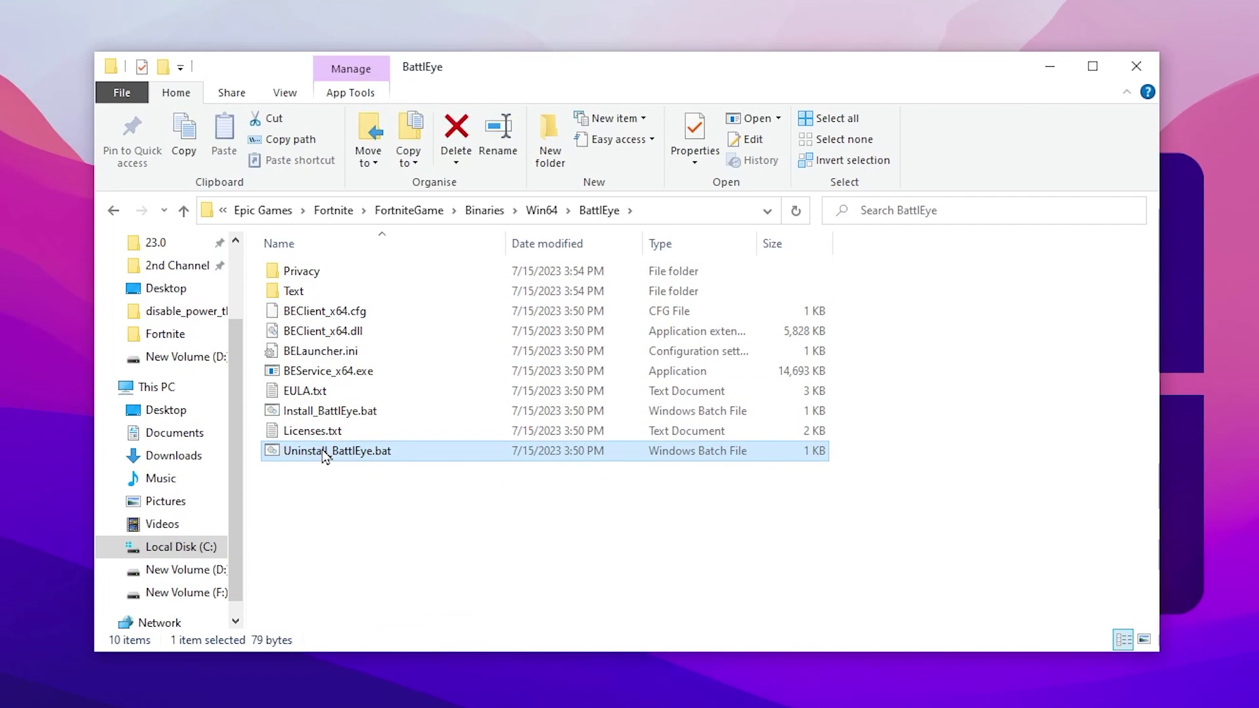
{"action": "right_click", "coordinate": [321, 450]}
{"action": "left_click", "coordinate": [518, 45]}
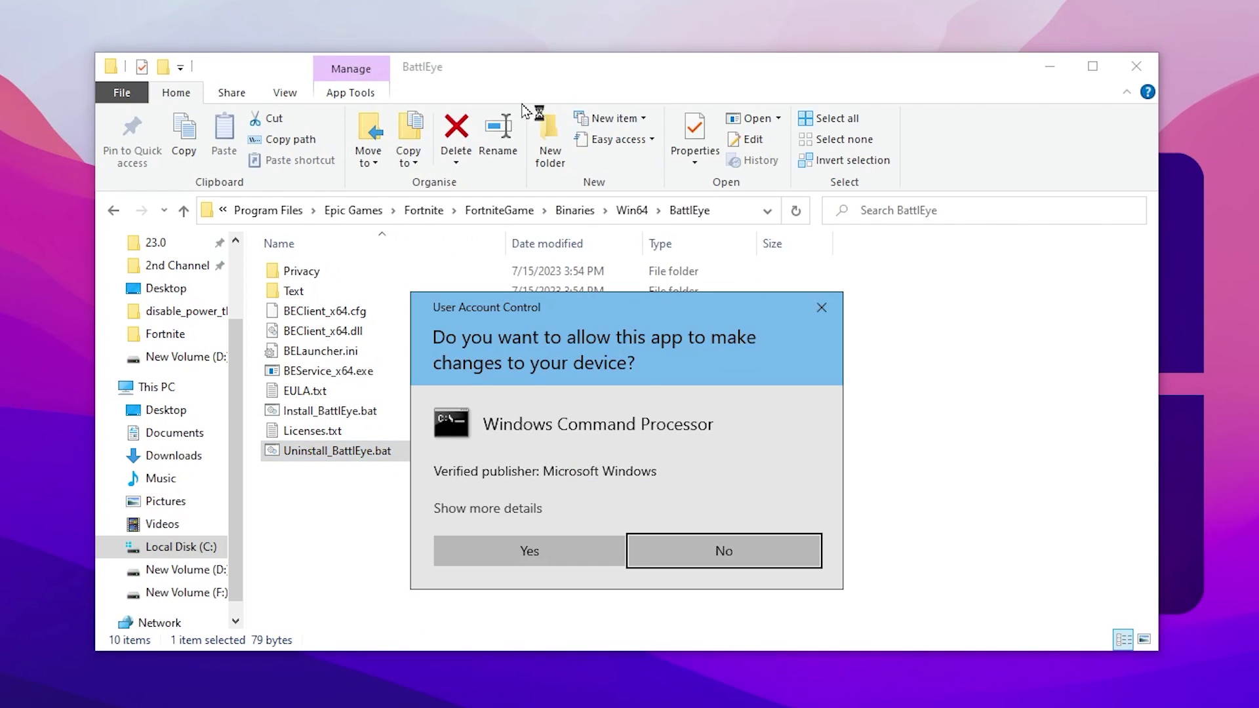
{"action": "left_click", "coordinate": [533, 549]}
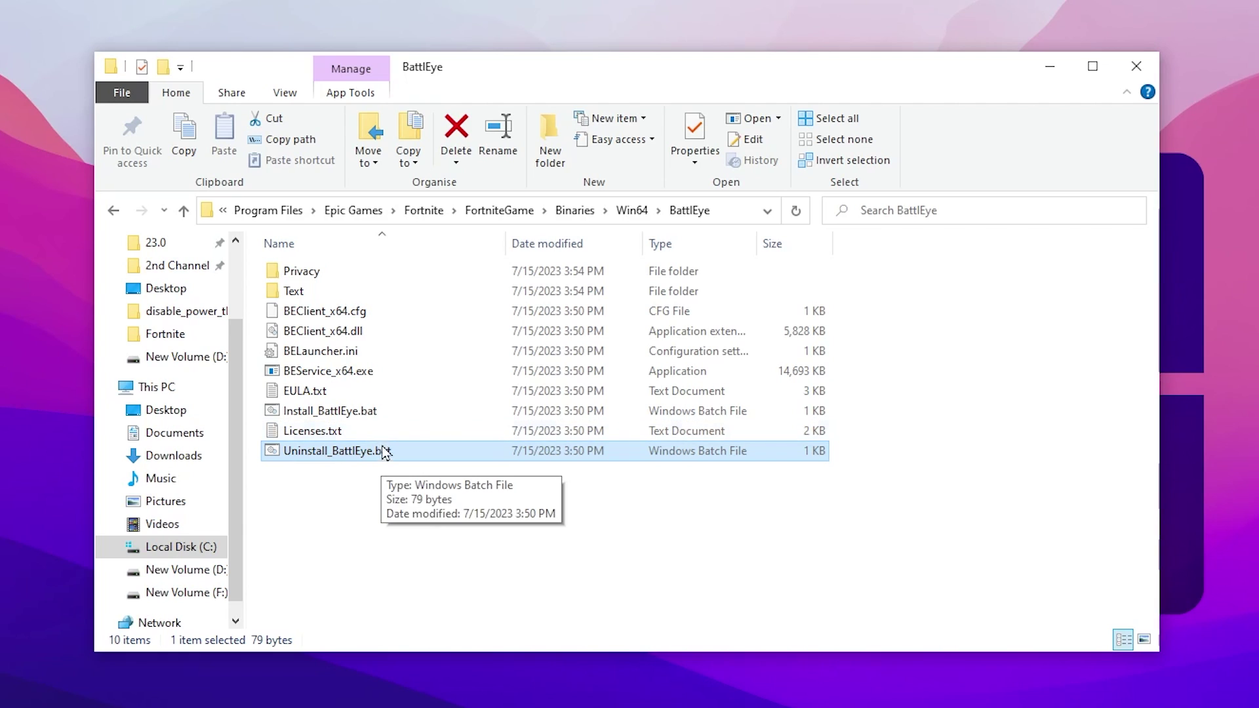
- Run Install_BattlEye.bat as administrator, allowing it to make changes
{"action": "right_click", "coordinate": [321, 413]}
{"action": "left_click", "coordinate": [411, 22]}
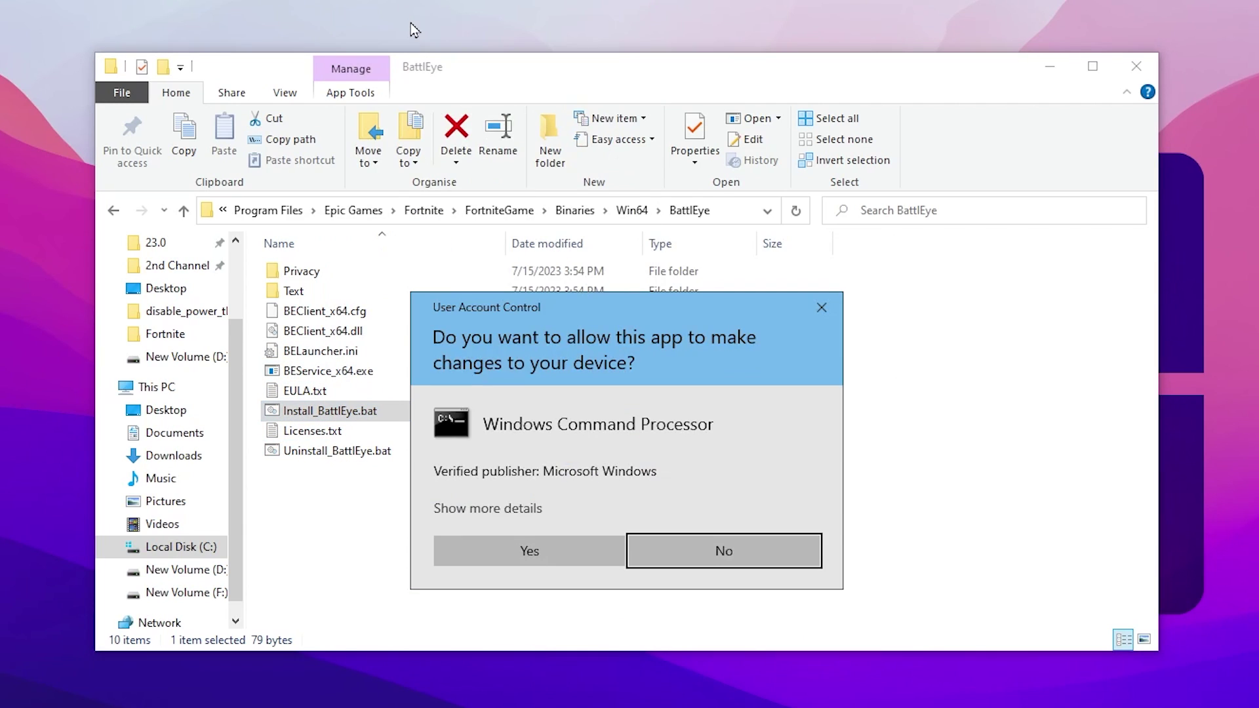
{"action": "left_click", "coordinate": [515, 548]}
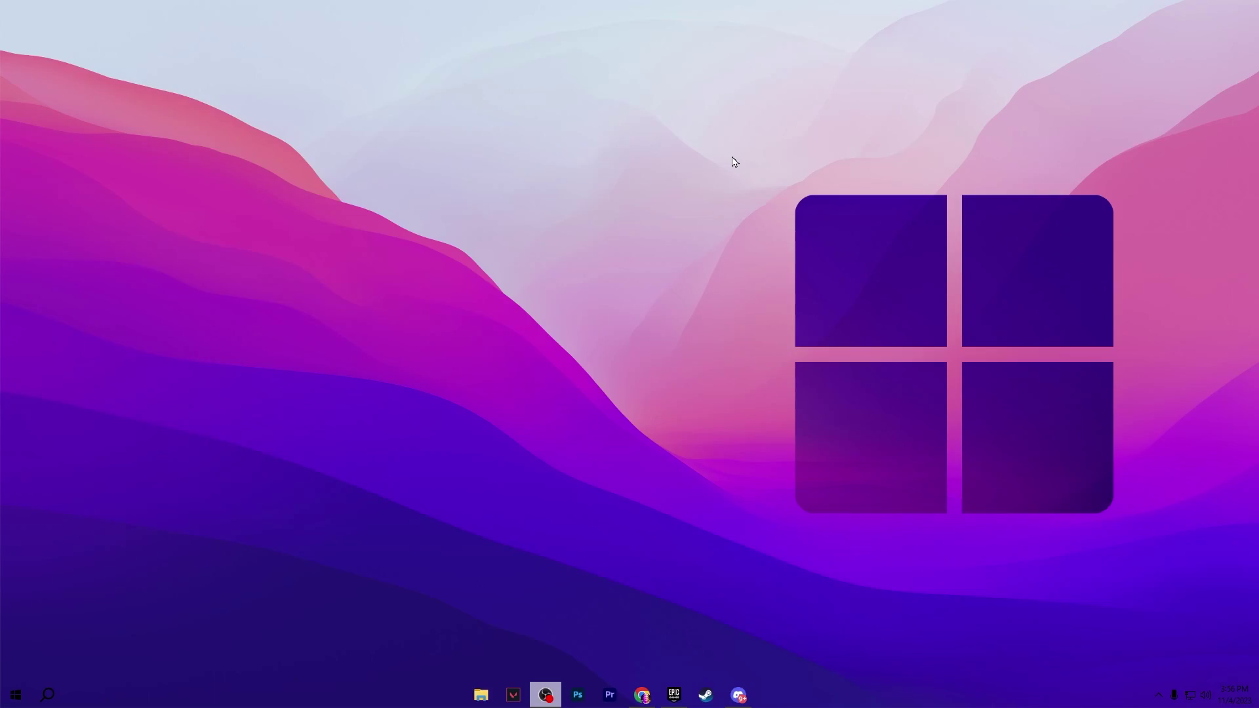
- Open the %localappdata% folder through Run and go to FortniteGame\Saved\Config\WindowsClient
{"action": "key", "text": "super+r"}
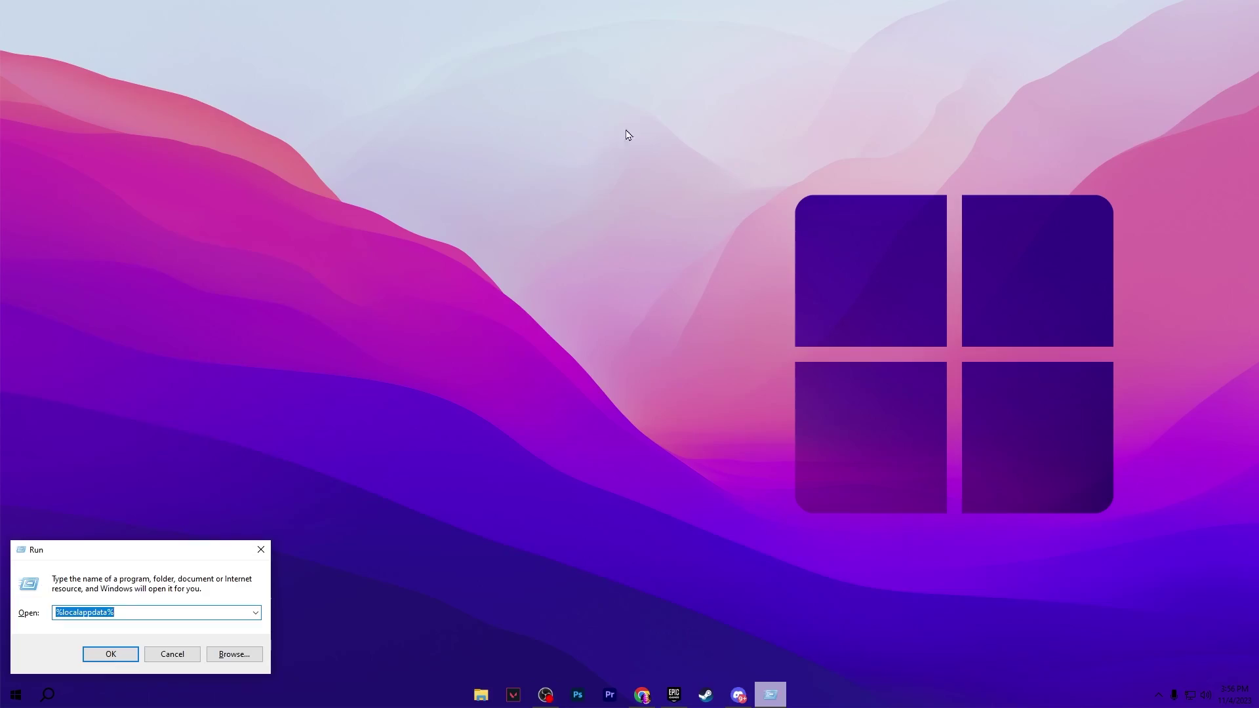
{"action": "left_click_drag", "start_coordinate": [143, 559], "coordinate": [559, 262]}
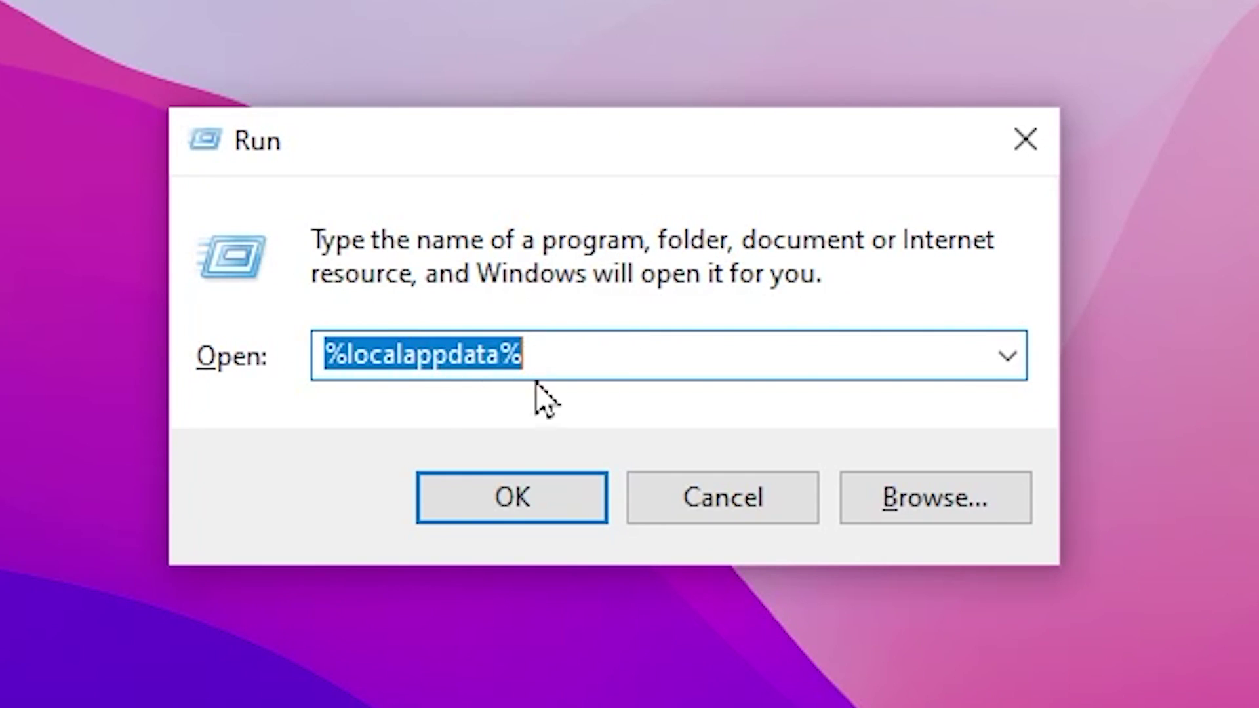
{"action": "left_click", "coordinate": [518, 508]}
{"action": "scroll", "coordinate": [522, 517], "scroll_direction": "down", "scroll_amount": 4}
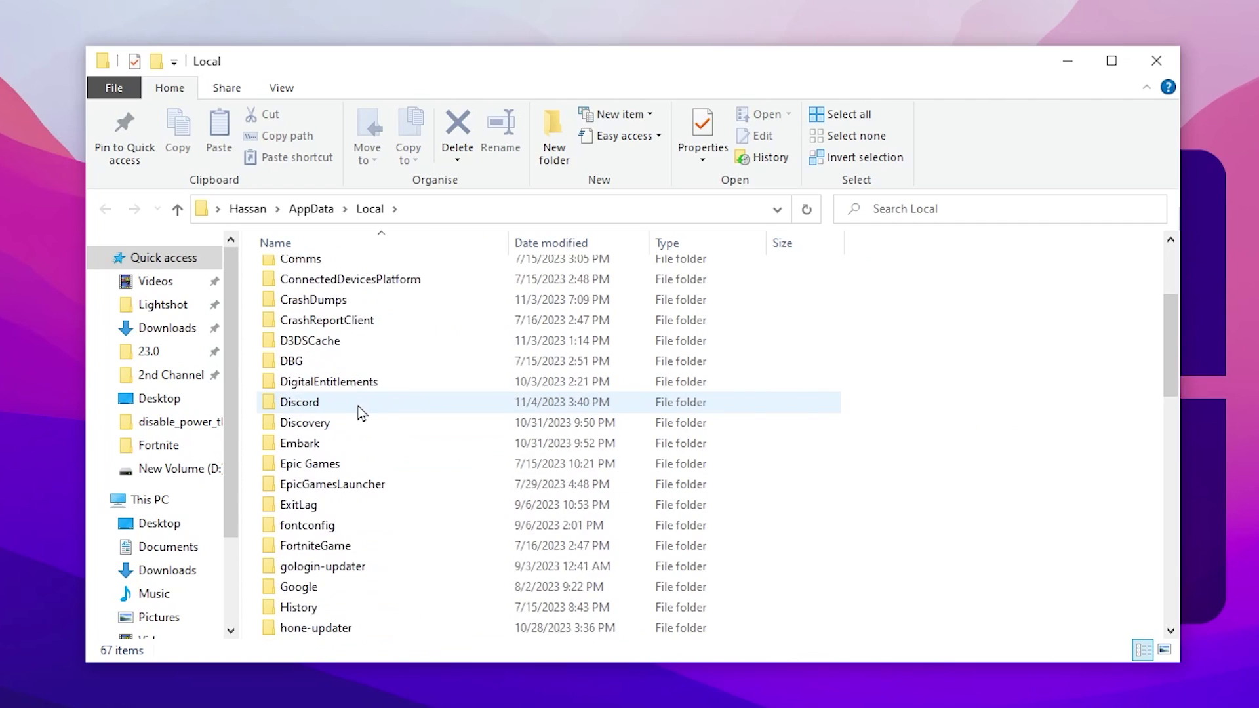
{"action": "double_click", "coordinate": [320, 488]}
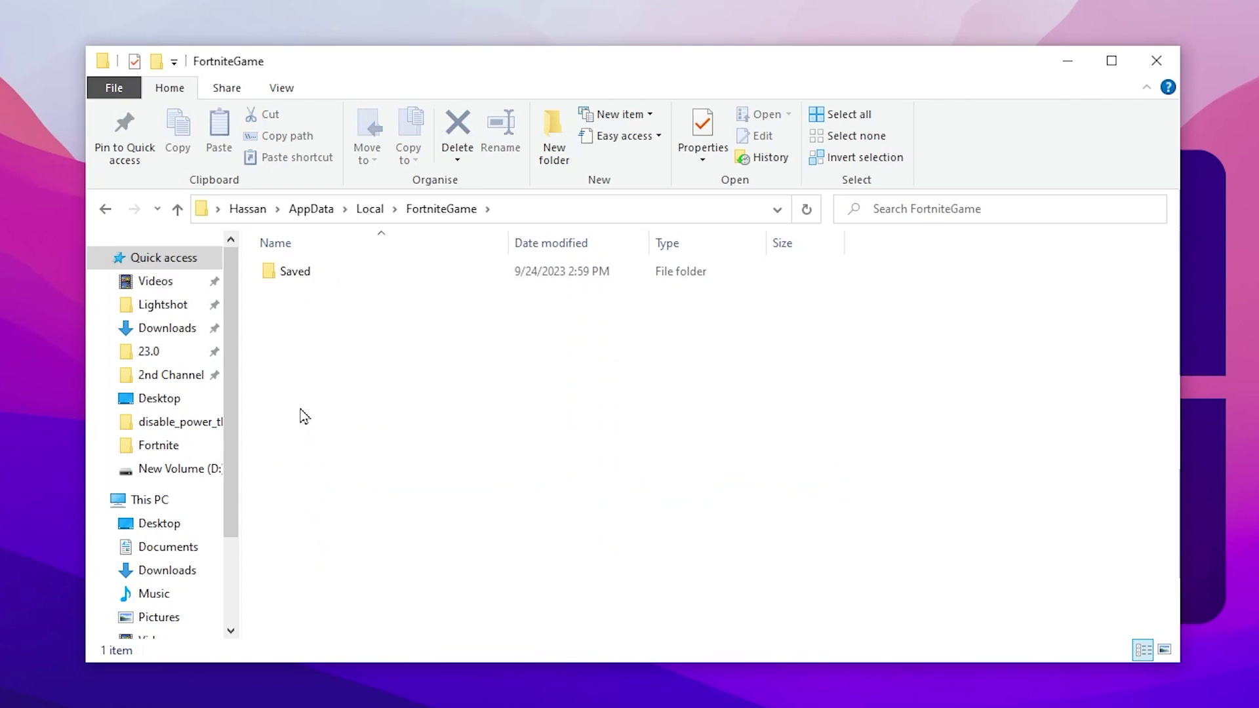
{"action": "double_click", "coordinate": [310, 276]}
{"action": "double_click", "coordinate": [311, 290]}
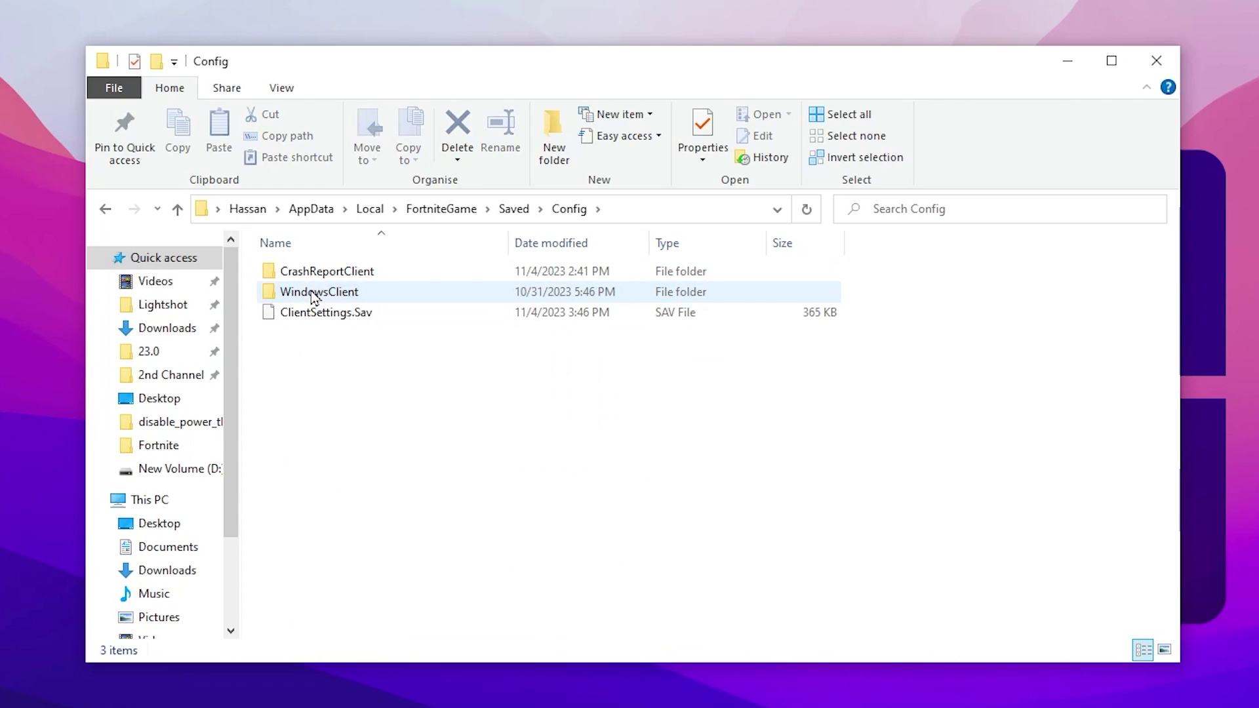
{"action": "double_click", "coordinate": [314, 292]}
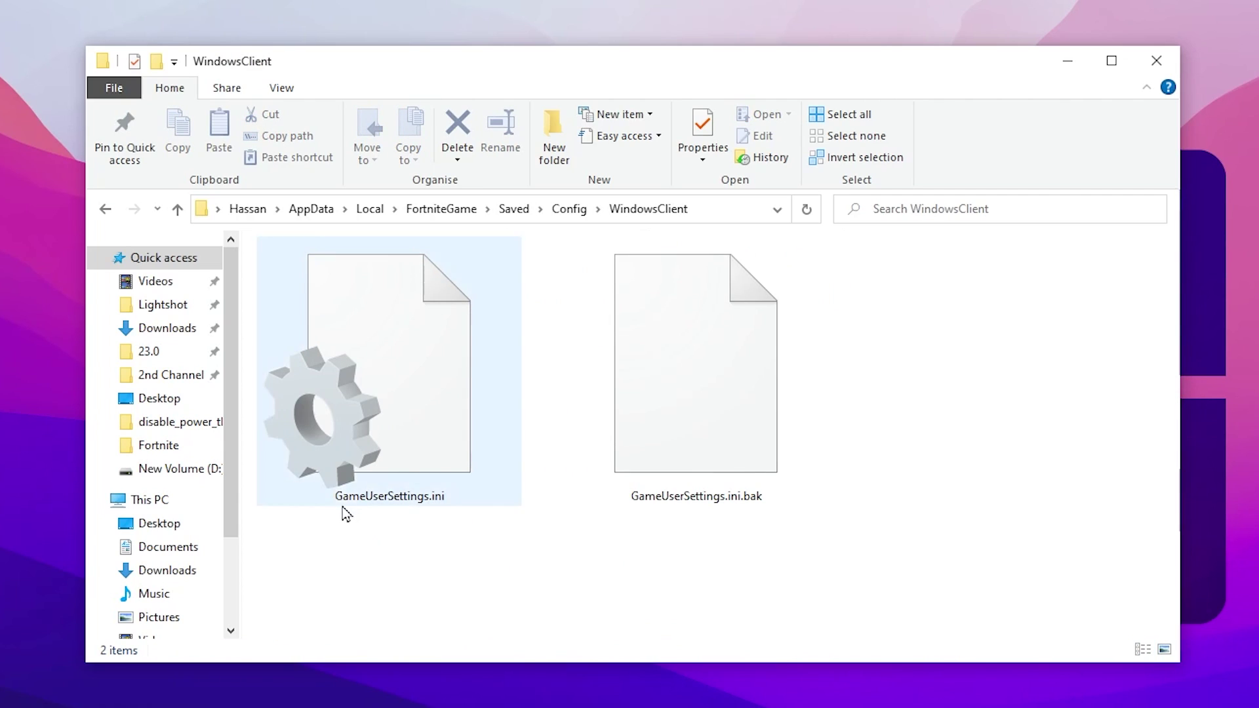
- Check the Read-only attribute in the properties of GameUserSettings.ini and close the dialog
{"action": "left_click", "coordinate": [385, 328]}
{"action": "right_click", "coordinate": [338, 308]}
{"action": "left_click", "coordinate": [590, 687]}
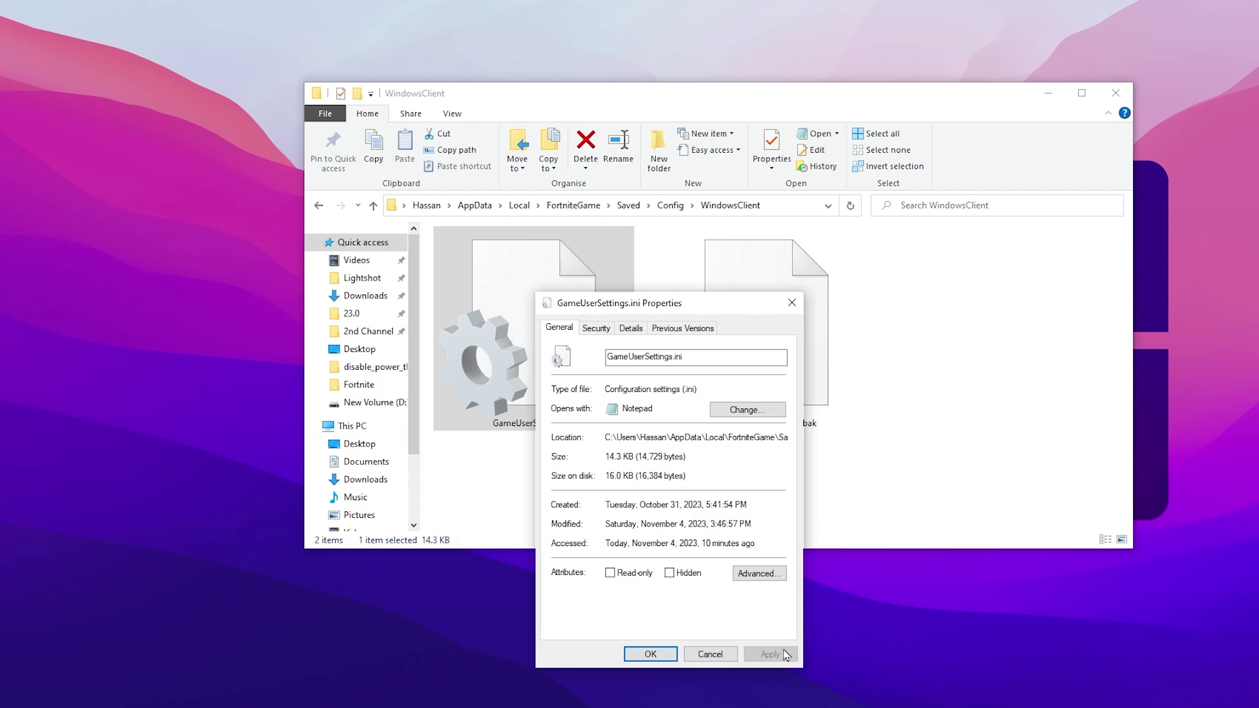
{"action": "left_click", "coordinate": [651, 654]}
- Open GameUserSettings.ini for editing in Notepad and search the file for "bAllow"
{"action": "right_click", "coordinate": [536, 351]}
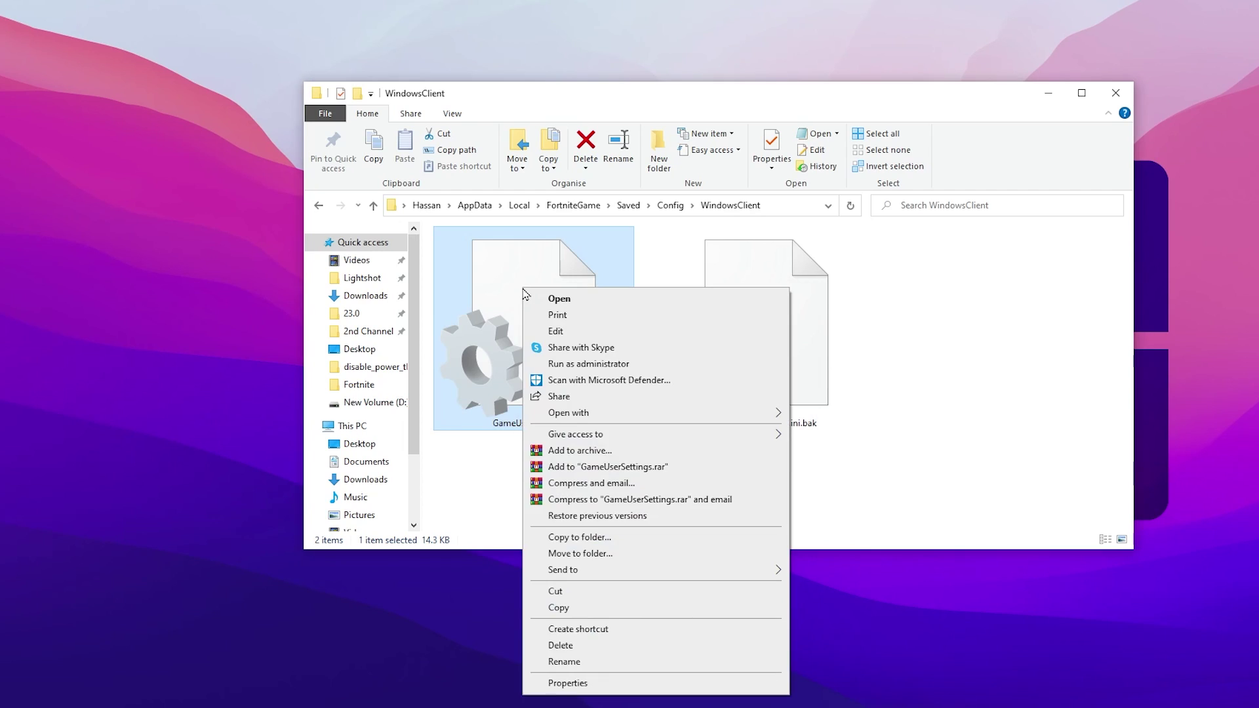
{"action": "left_click", "coordinate": [550, 332]}
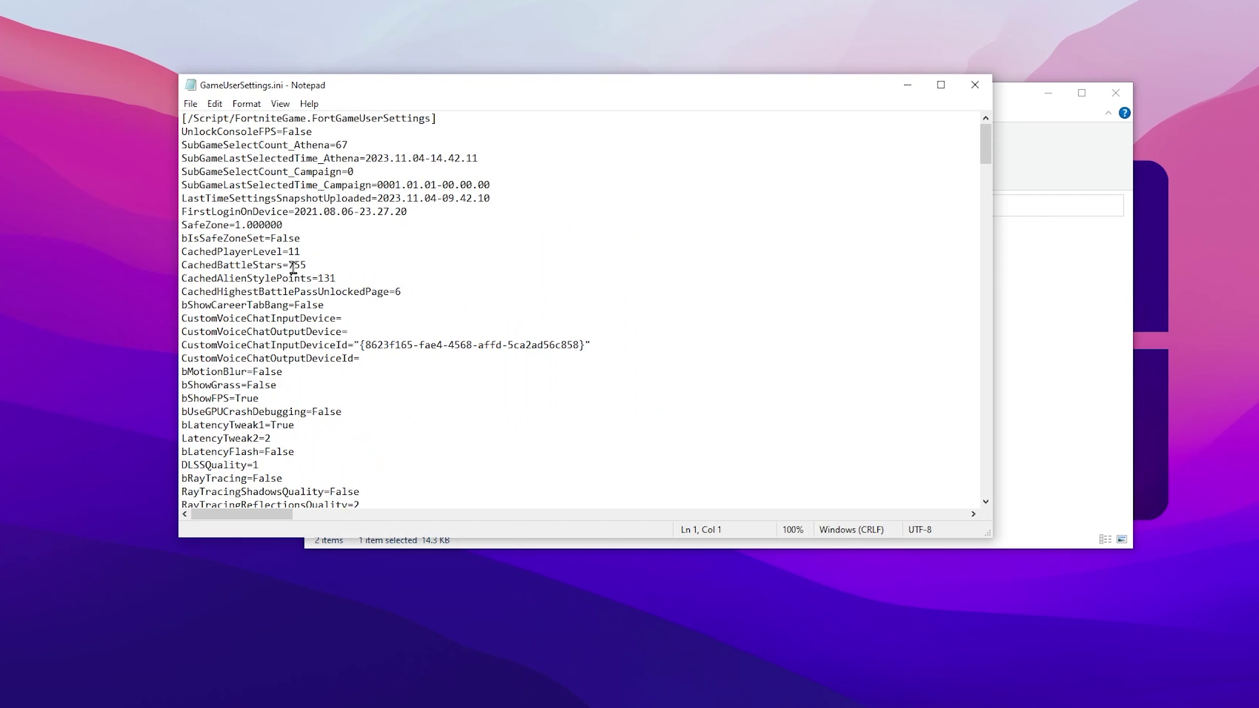
{"action": "key", "text": "ctrl+f"}
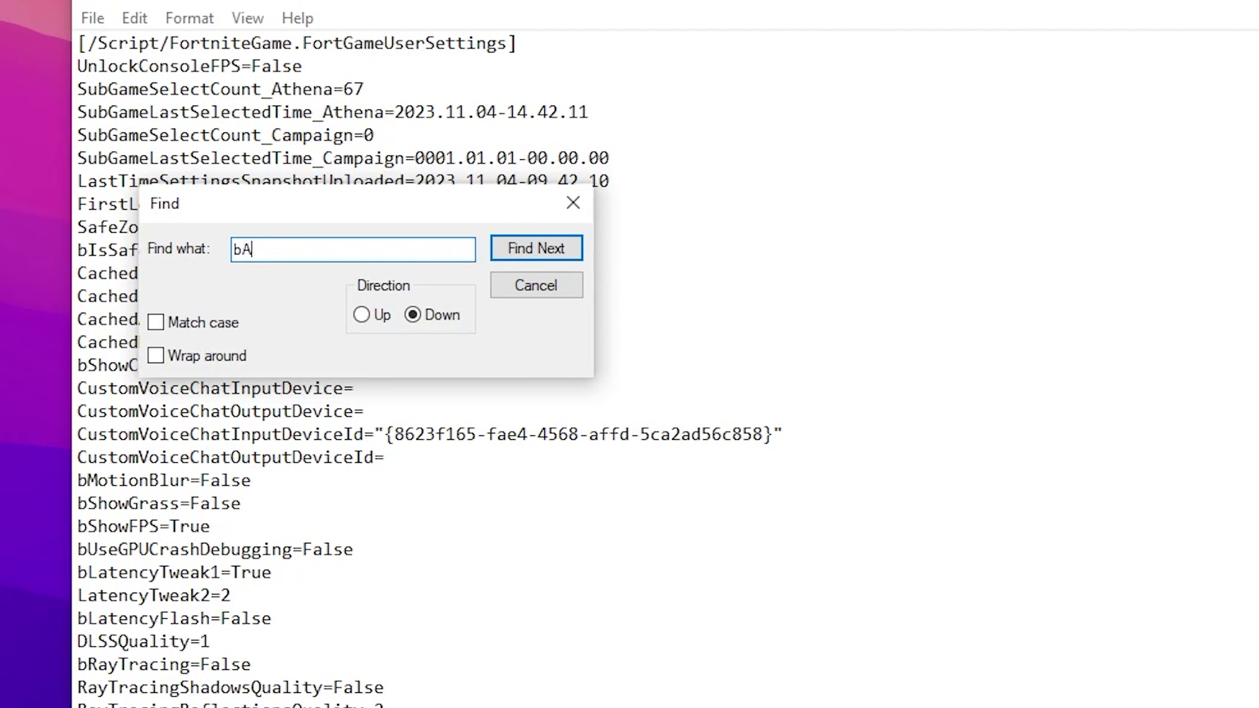
{"action": "type", "text": "bAllow"}
{"action": "left_click", "coordinate": [533, 257]}
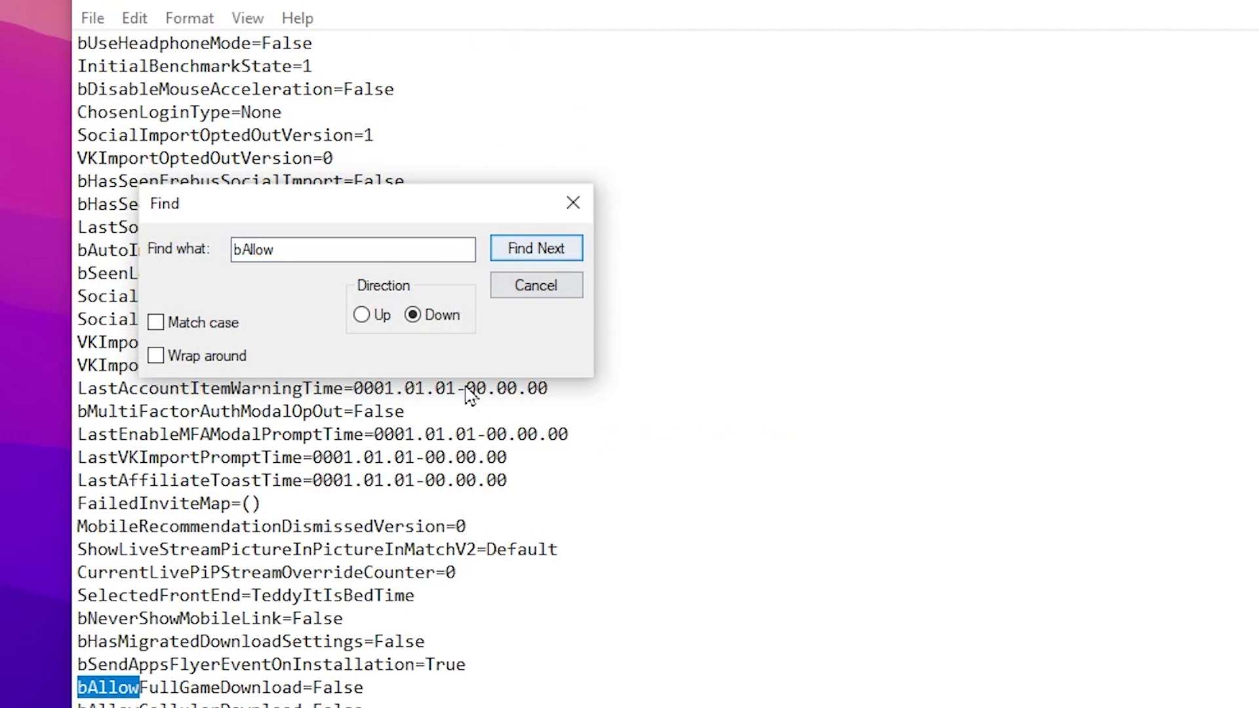
- Close the search at the bAllowMultithreadedRendering setting and save GameUserSettings.ini
{"action": "left_click", "coordinate": [536, 285]}
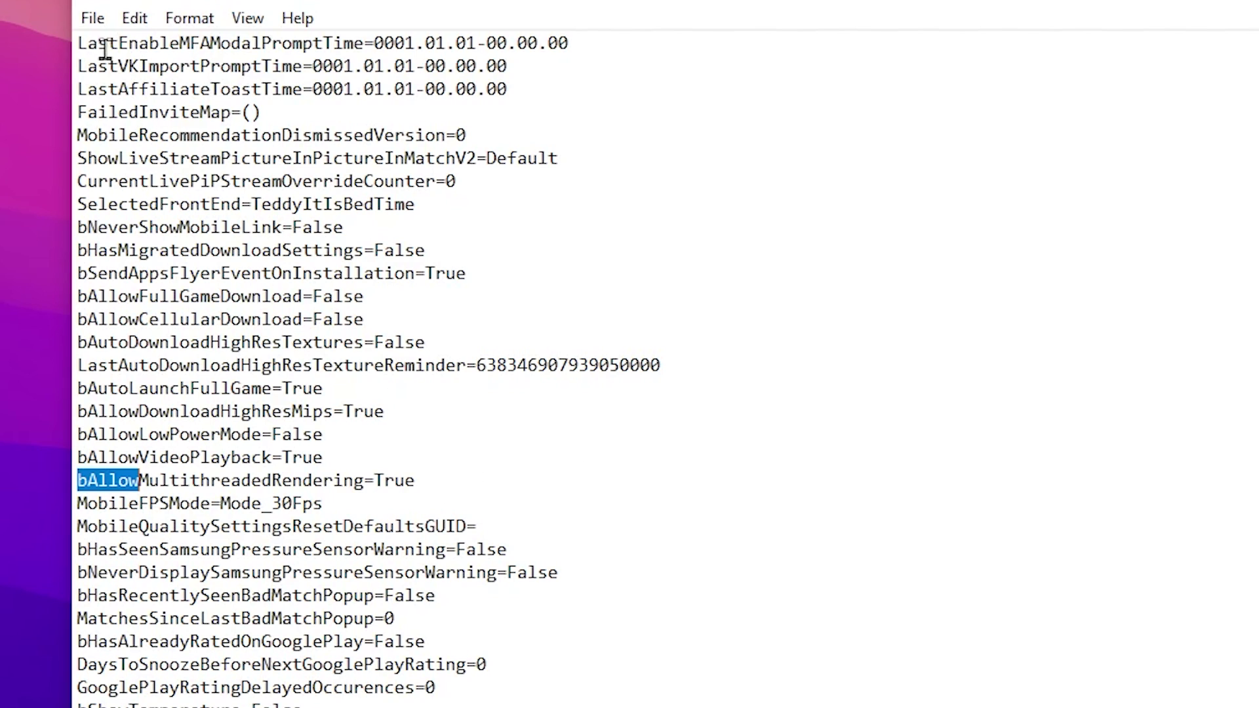
{"action": "left_click", "coordinate": [92, 18]}
{"action": "left_click", "coordinate": [112, 129]}
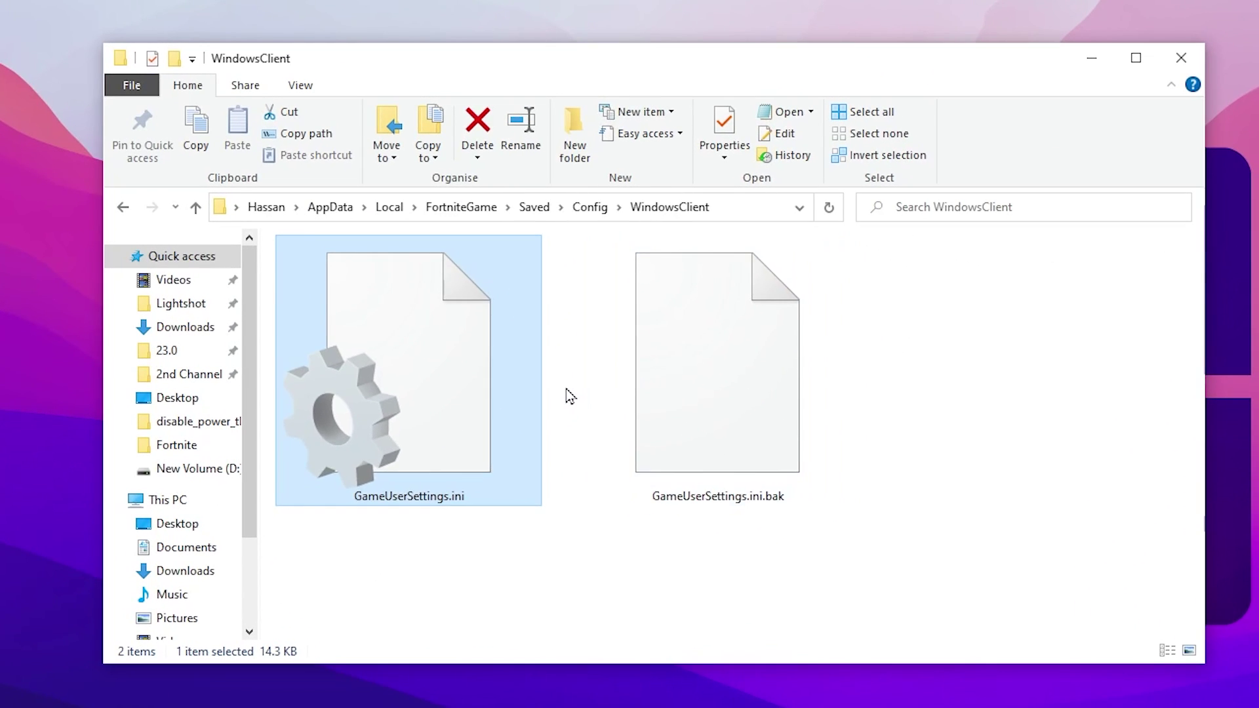
- Go up to FortniteGame\Saved, open the Crashes folder and delete the crash report folder inside it
{"action": "key", "text": "alt+Up"}
{"action": "key", "text": "alt+Up"}
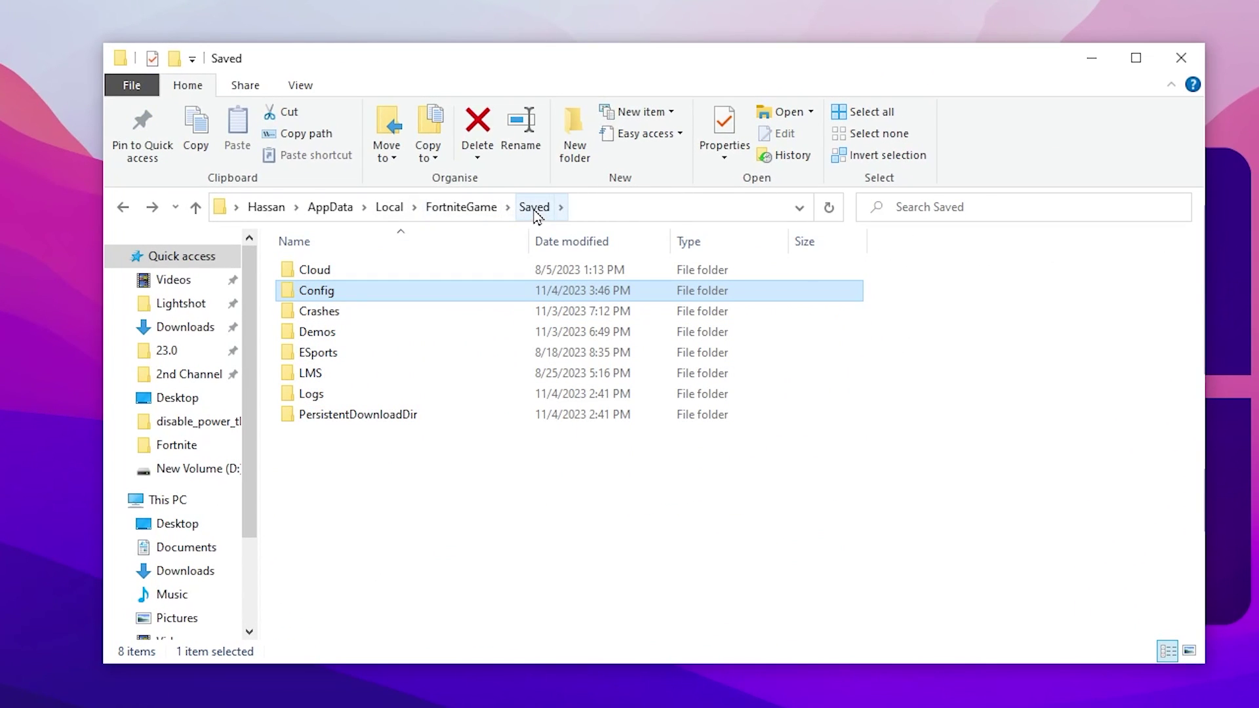
{"action": "double_click", "coordinate": [368, 313]}
{"action": "left_click", "coordinate": [340, 271]}
{"action": "right_click", "coordinate": [340, 271]}
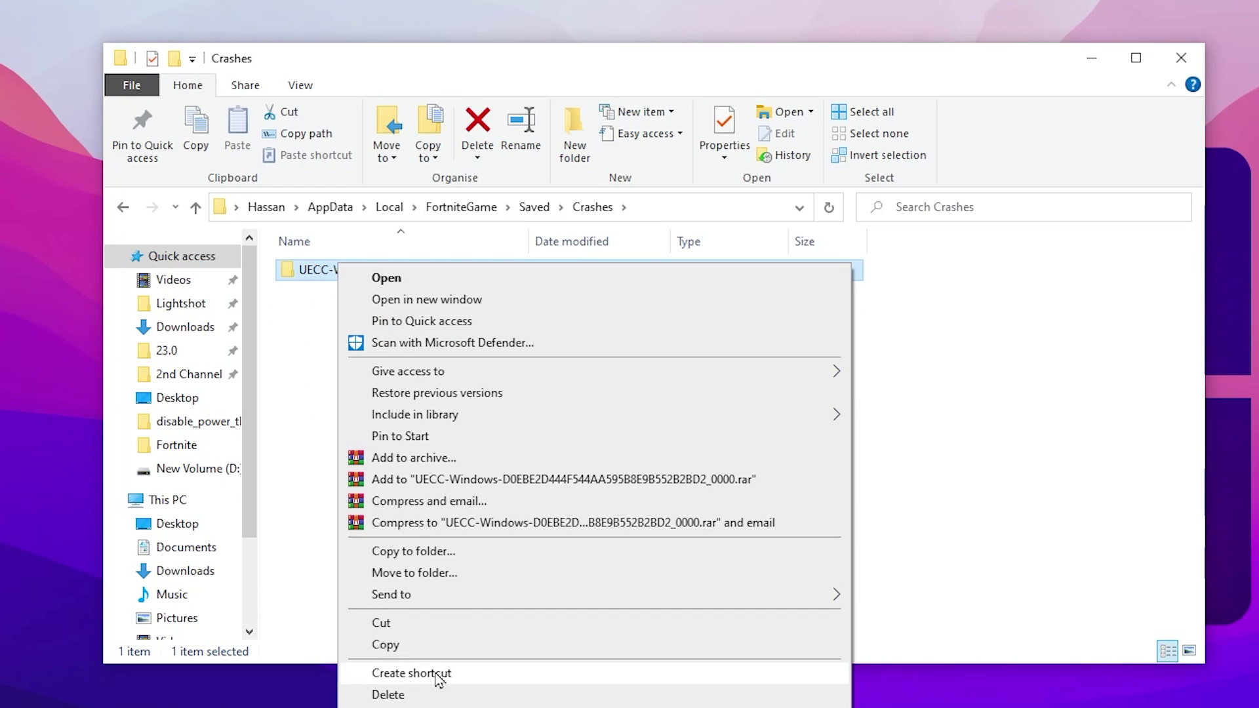
{"action": "left_click", "coordinate": [364, 695]}
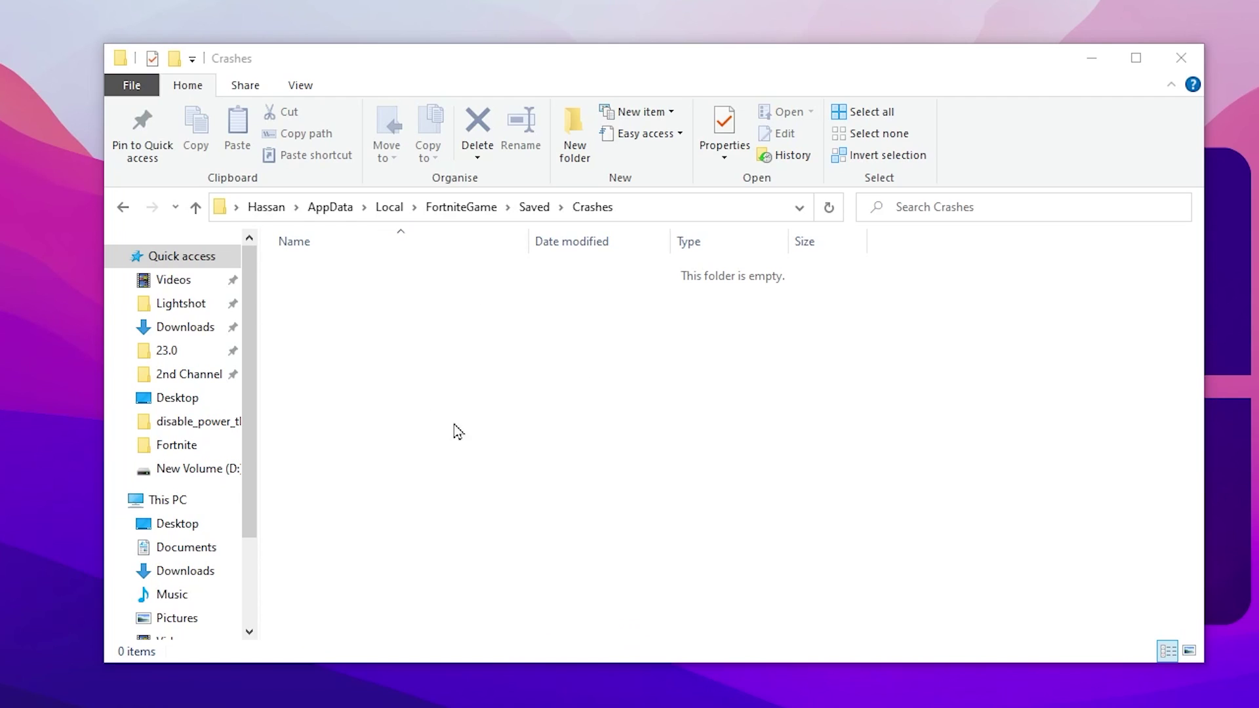
- Delete all files and folders in the Logs folder of FortniteGame\Saved and close the window
{"action": "key", "text": "BackSpace"}
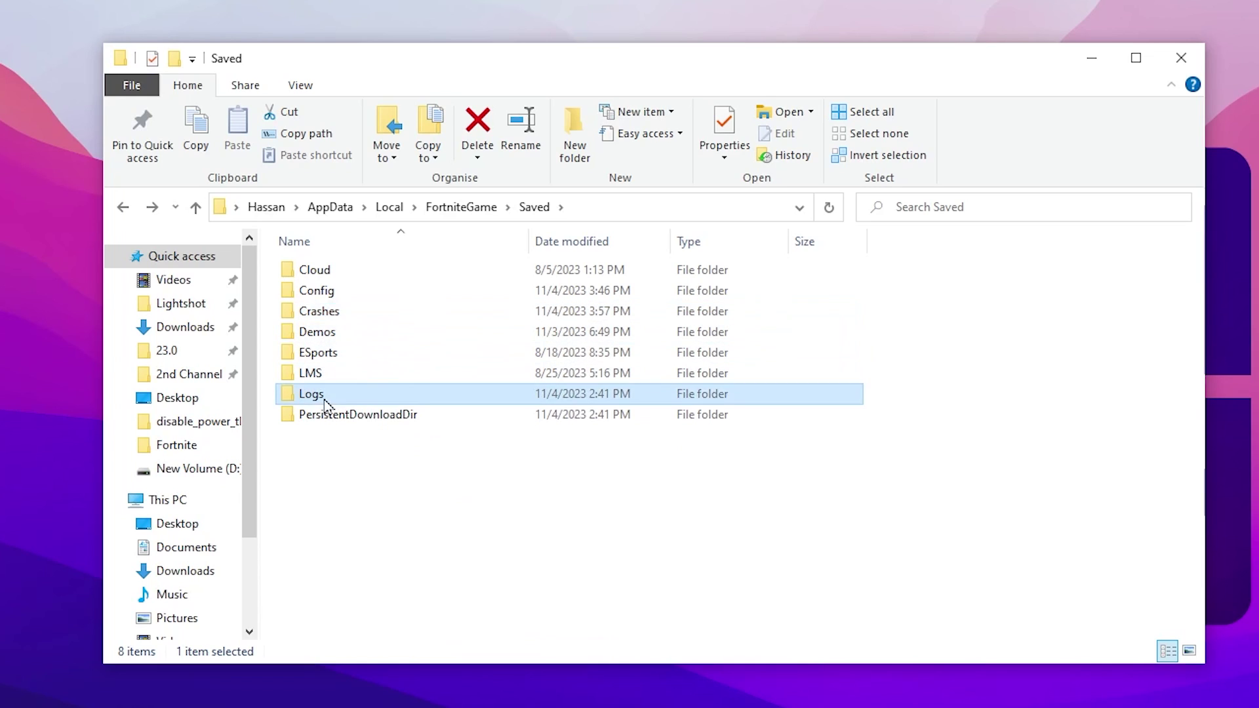
{"action": "double_click", "coordinate": [313, 393]}
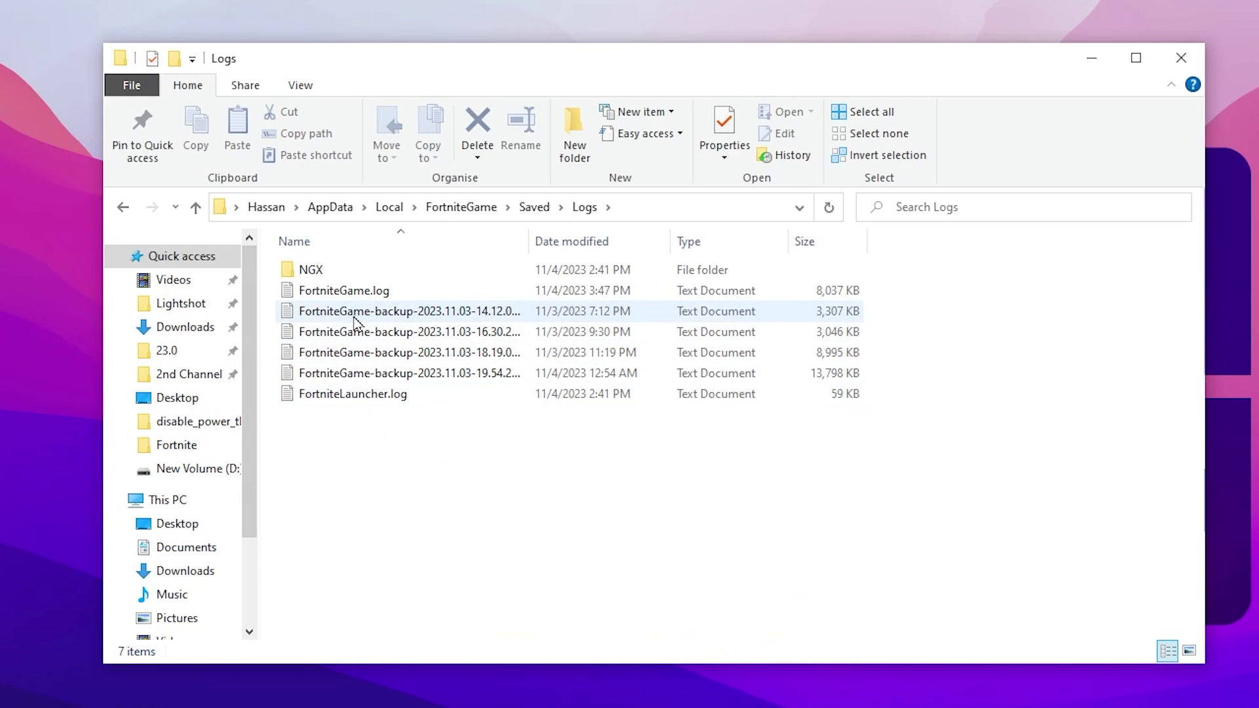
{"action": "left_click_drag", "start_coordinate": [435, 435], "coordinate": [365, 256]}
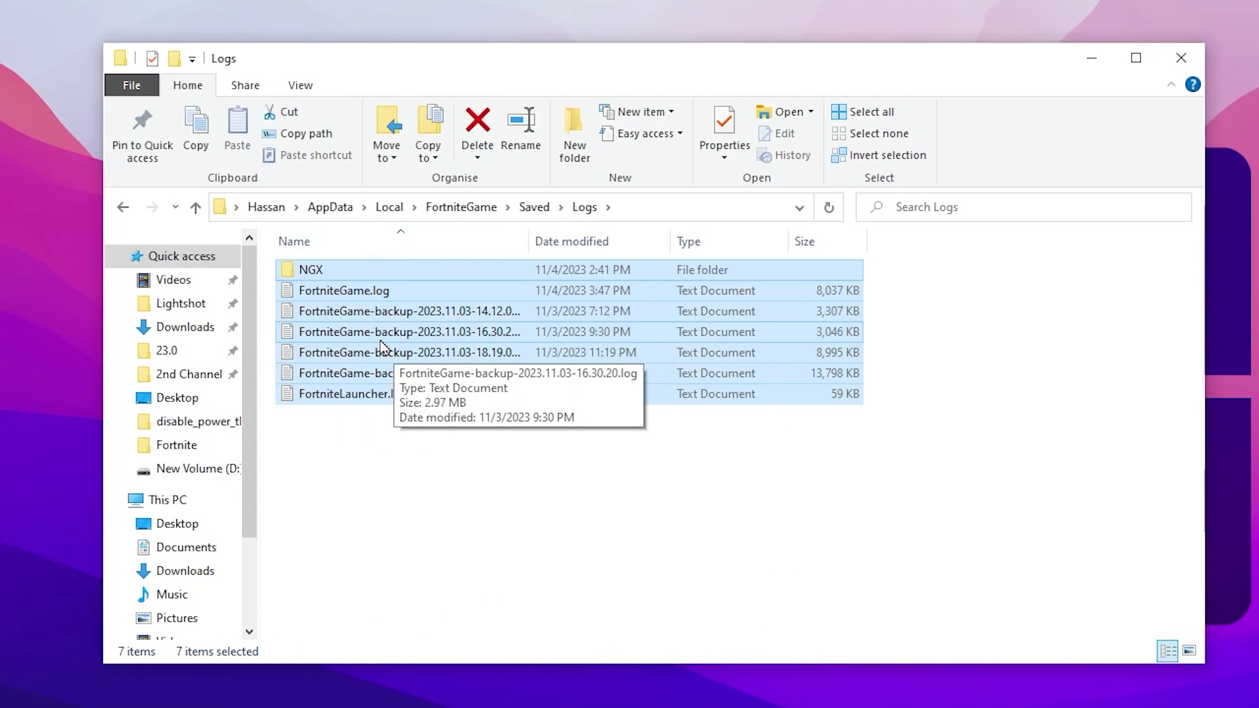
{"action": "right_click", "coordinate": [337, 342]}
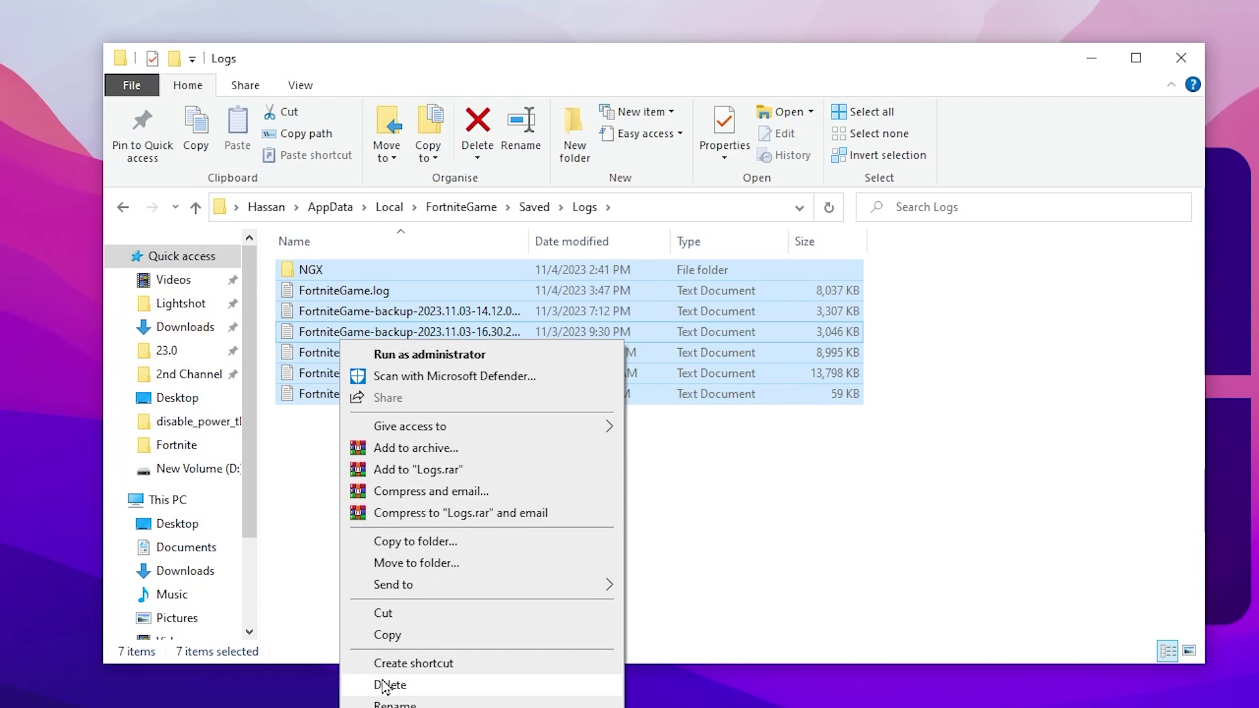
{"action": "left_click", "coordinate": [386, 675]}
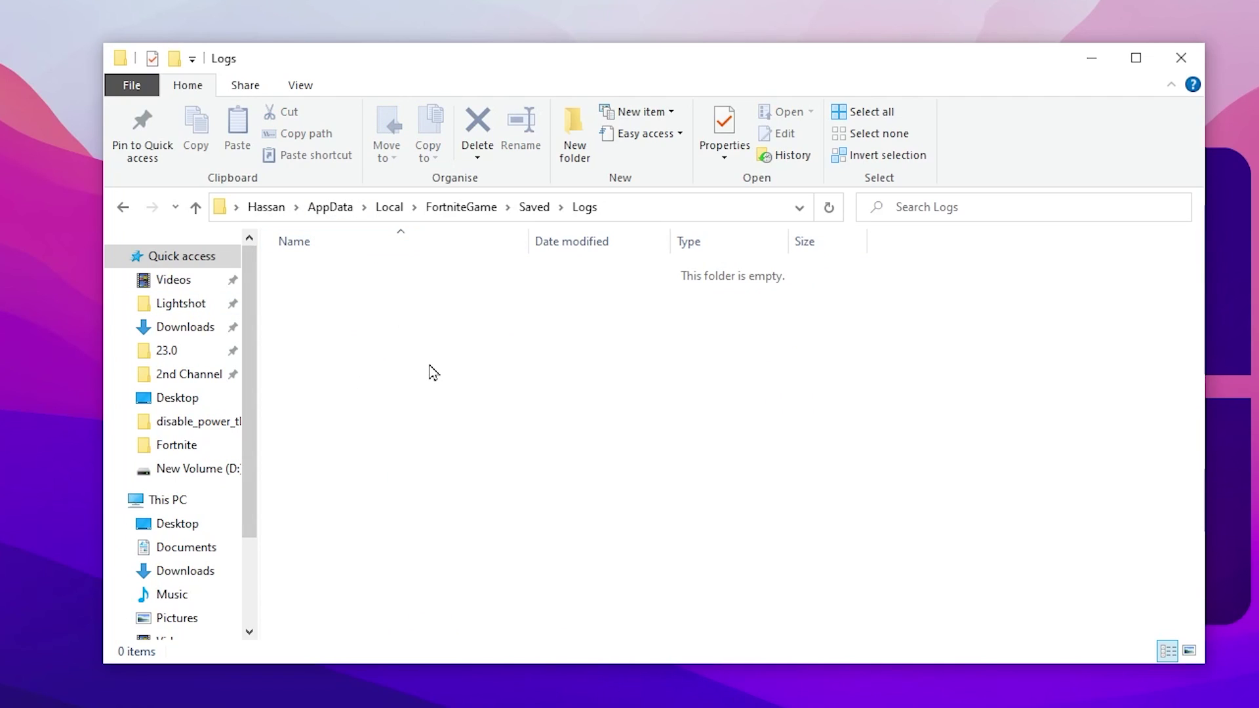
{"action": "left_click", "coordinate": [1189, 63]}
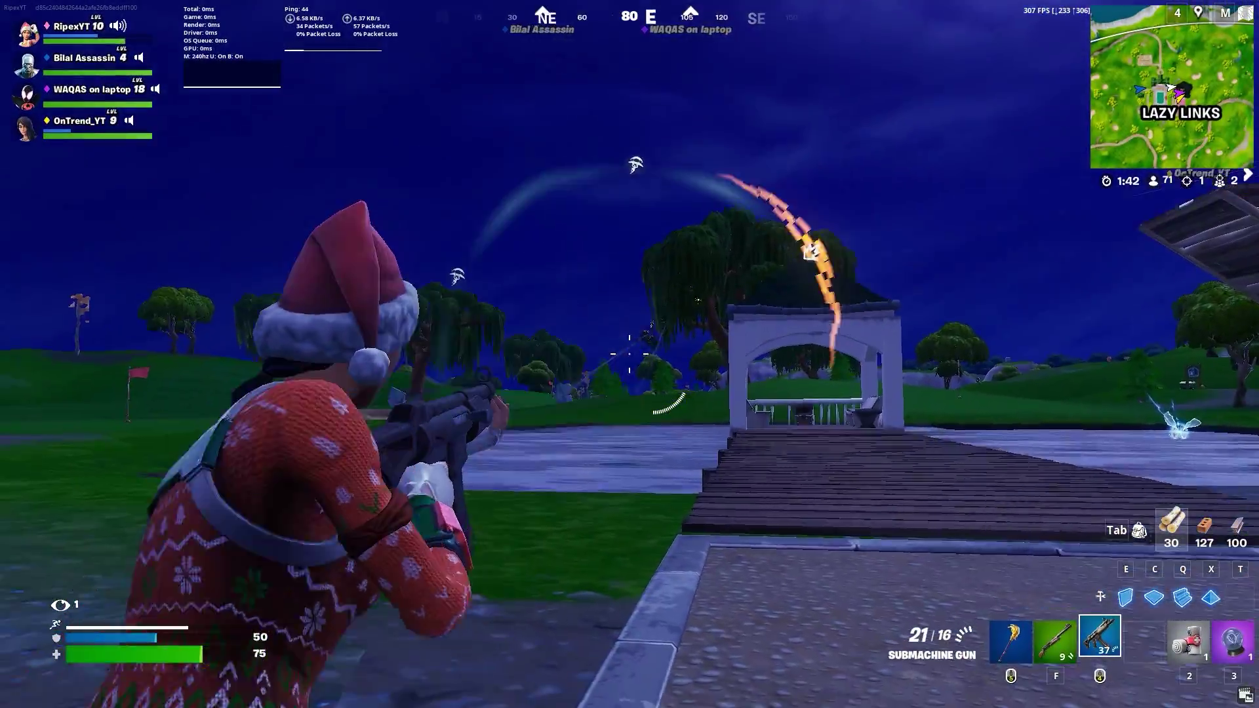
{"action": "left_click", "coordinate": [630, 354]}
{"action": "left_click", "coordinate": [629, 354]}
- Open the %temp% folder through Run
{"action": "key", "text": "r"}
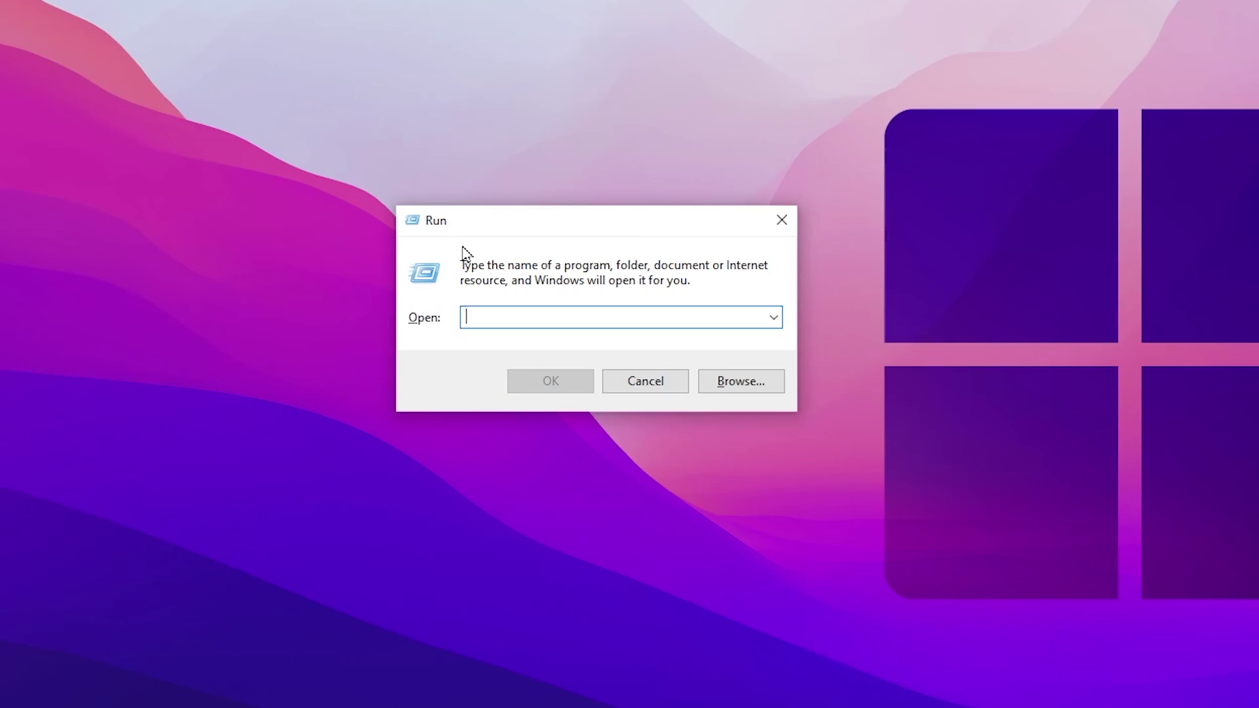
{"action": "type", "text": "%"}
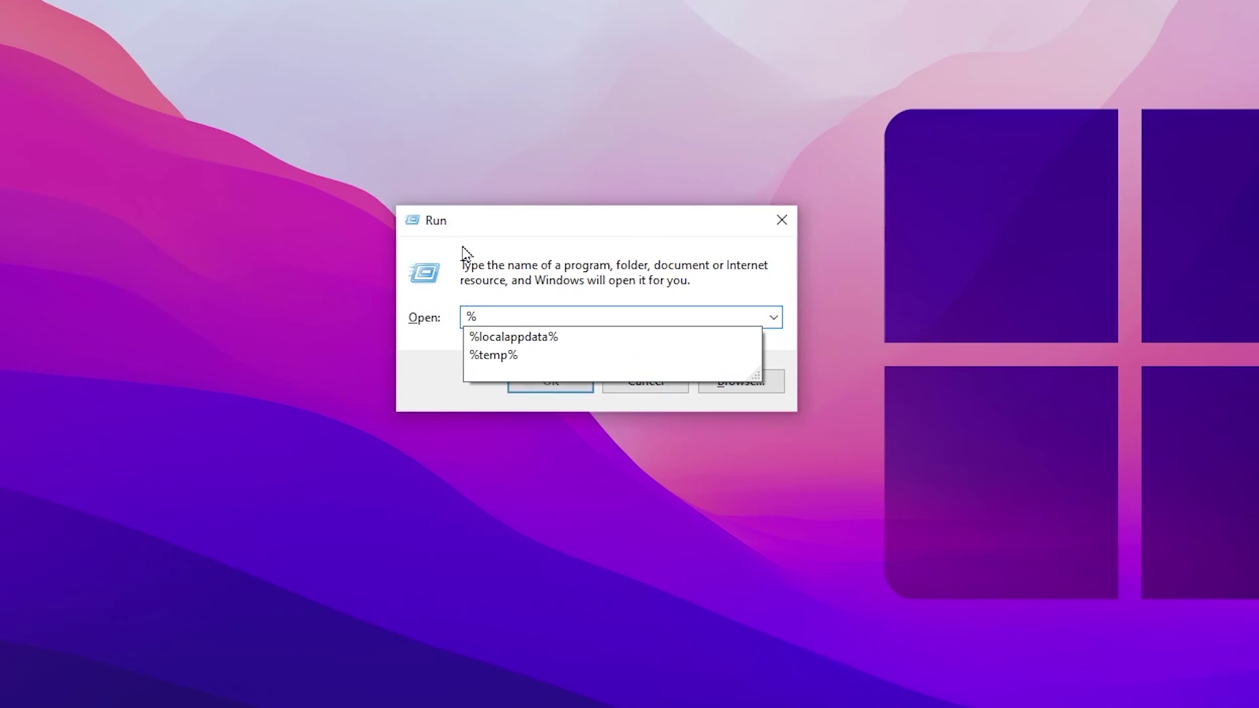
{"action": "left_click", "coordinate": [547, 379]}
{"action": "left_click", "coordinate": [551, 386]}
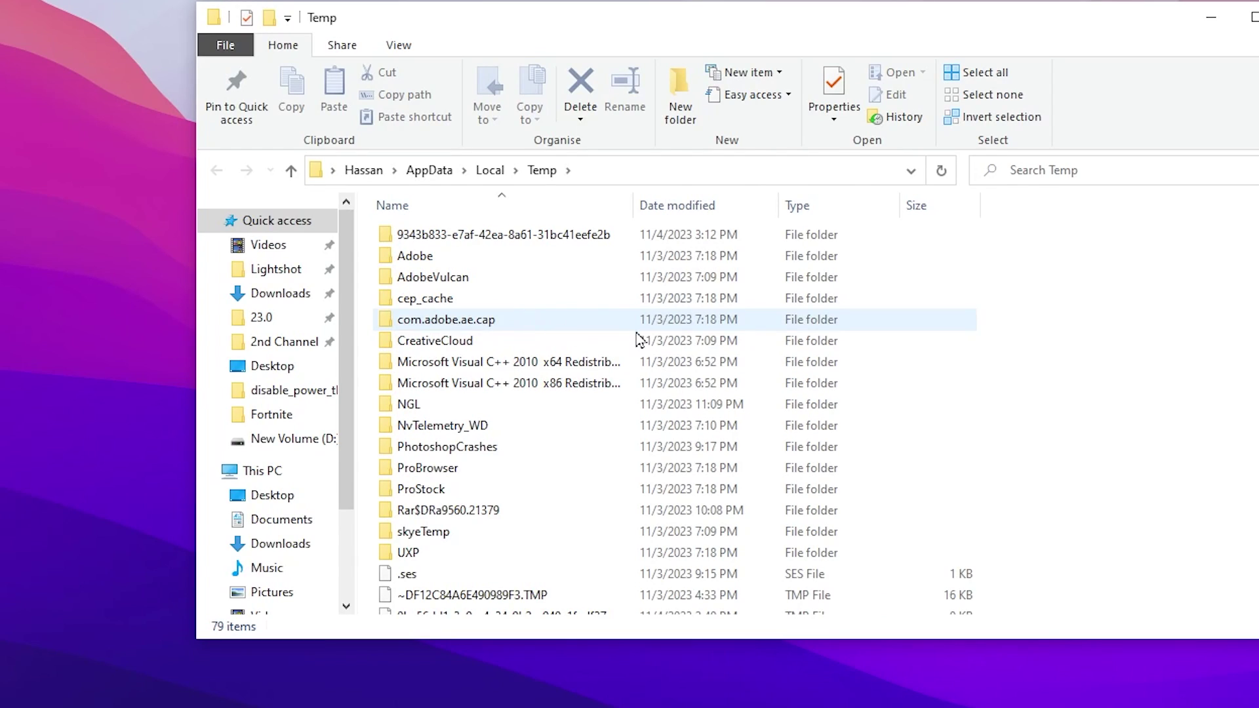
- Delete everything in the Temp folder, cancel deleting the files still in use, and minimise the window
{"action": "scroll", "coordinate": [621, 339], "scroll_direction": "down", "scroll_amount": 8}
{"action": "key", "text": "ctrl+a"}
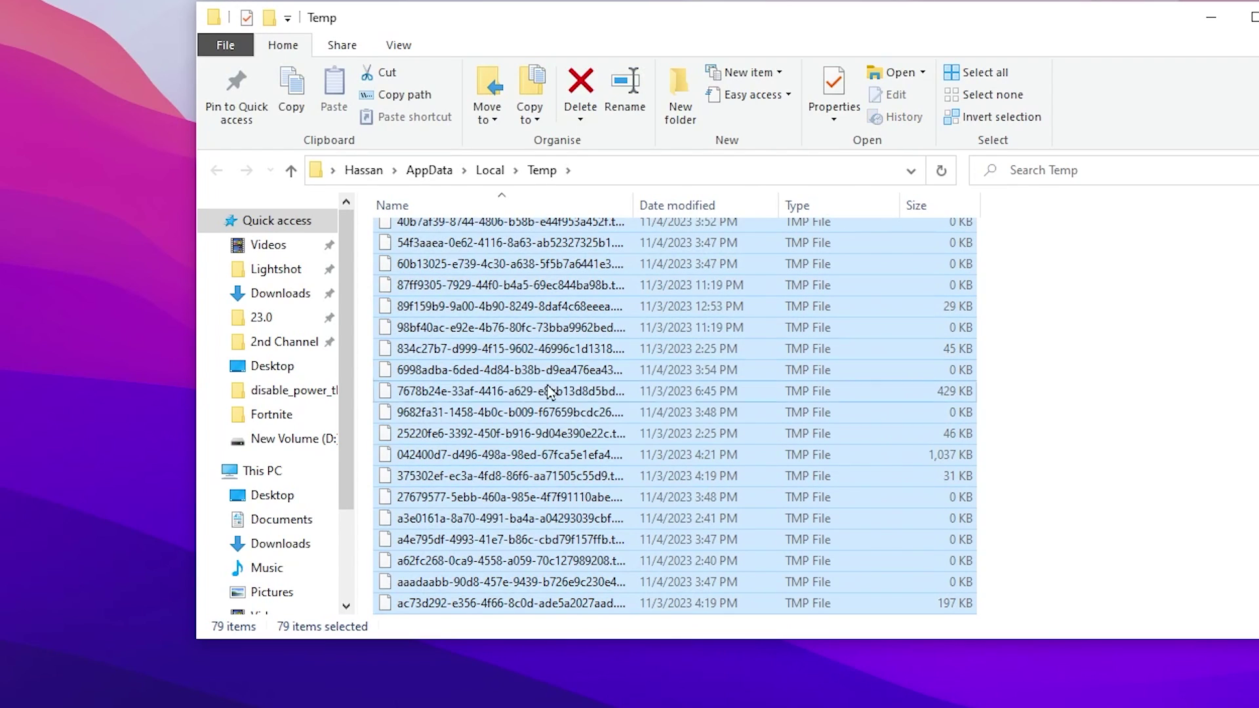
{"action": "right_click", "coordinate": [503, 349]}
{"action": "left_click", "coordinate": [557, 671]}
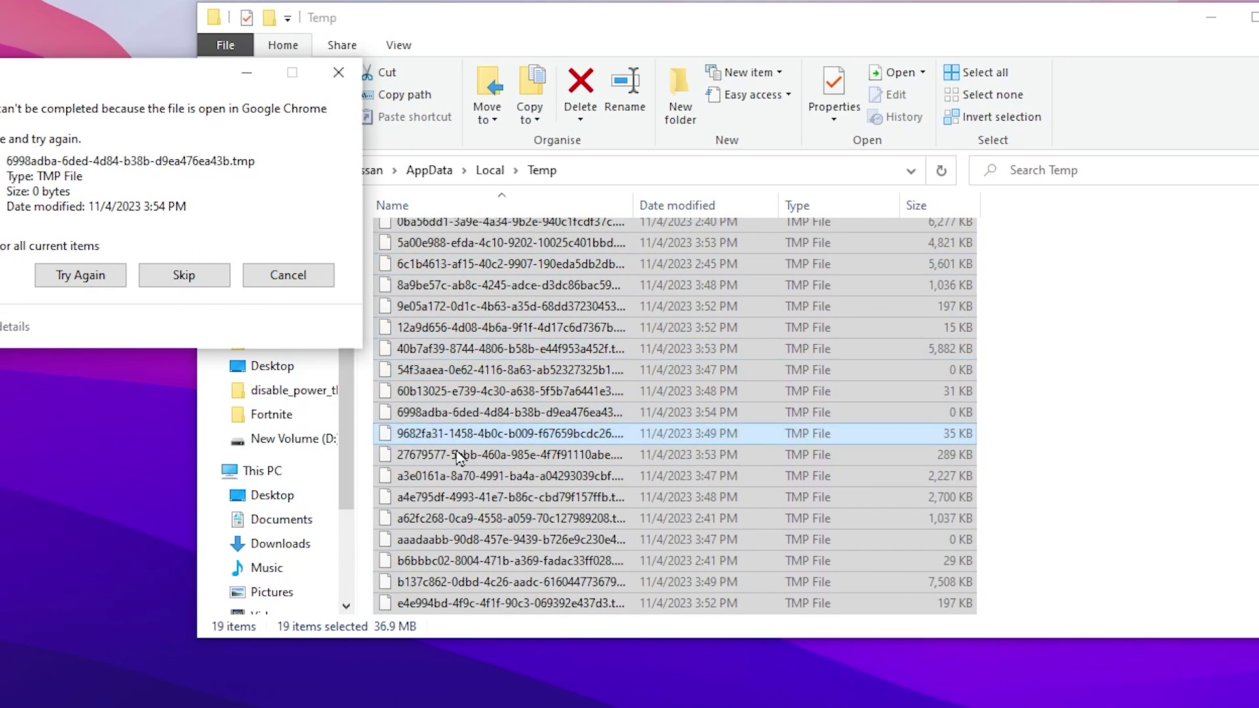
{"action": "left_click", "coordinate": [288, 275]}
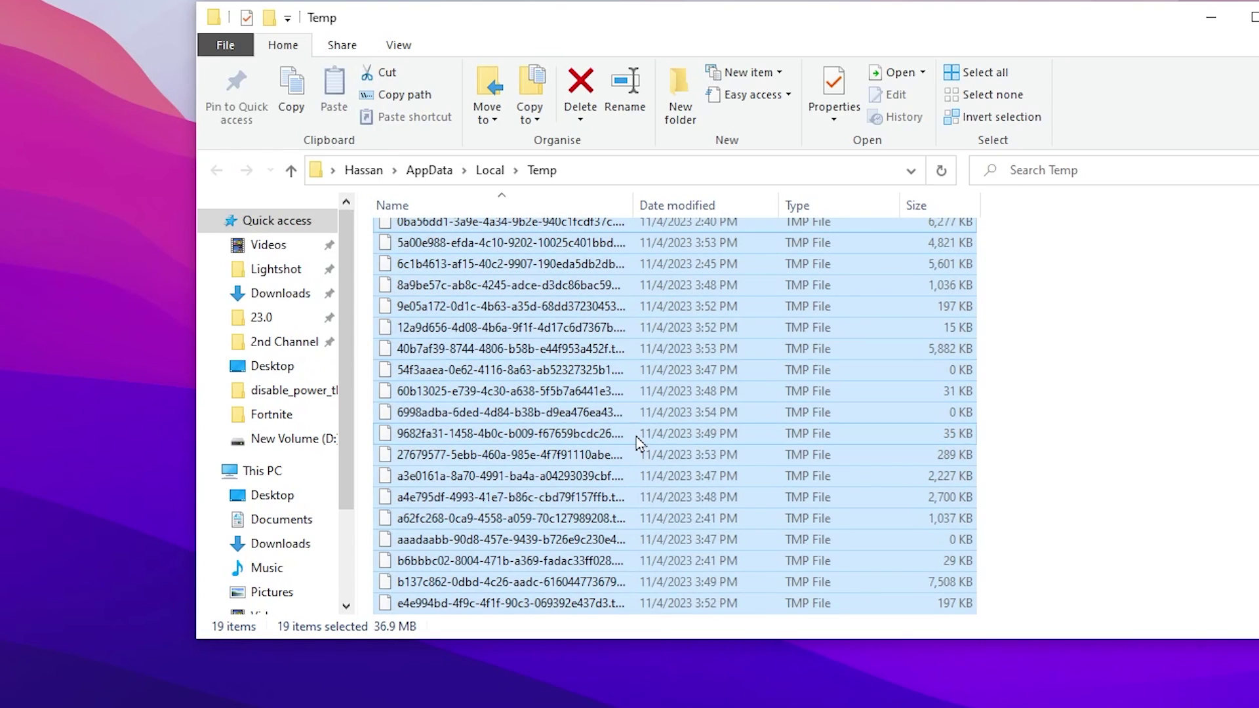
{"action": "left_click", "coordinate": [1211, 18]}
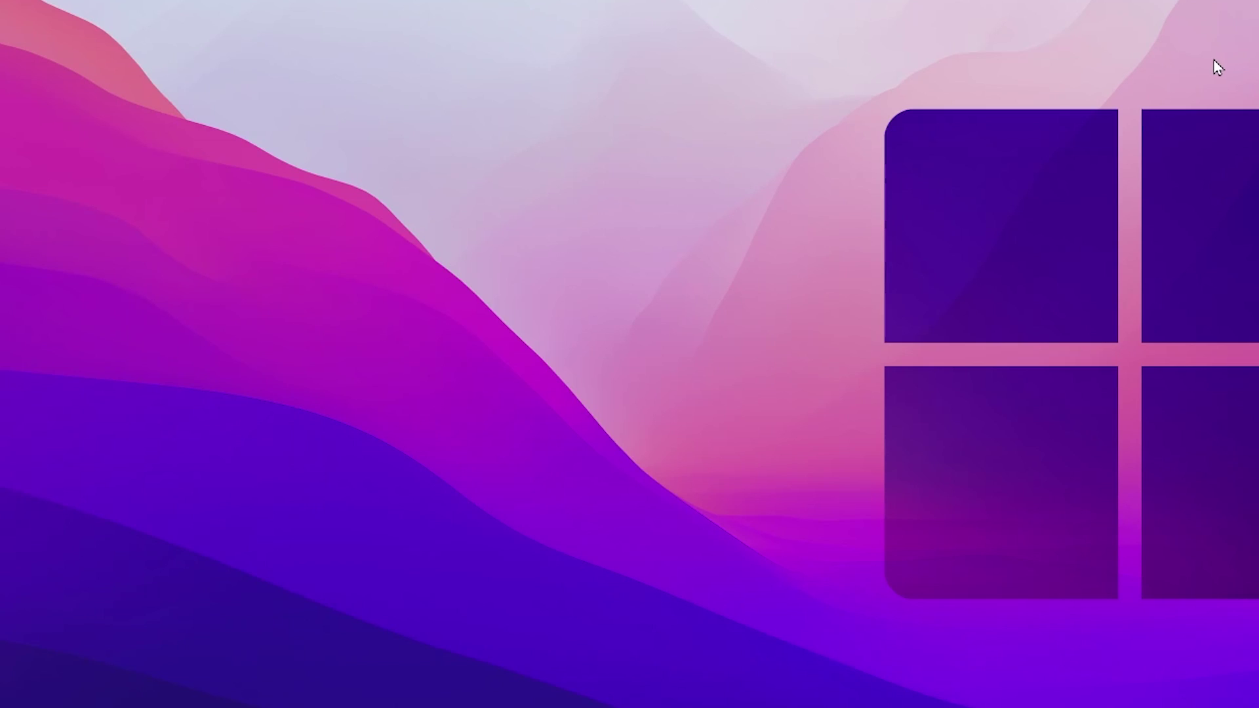
- Open the prefetch folder through Run and grant access to it
{"action": "key", "text": "super+r"}
{"action": "left_click_drag", "start_coordinate": [238, 561], "coordinate": [651, 205]}
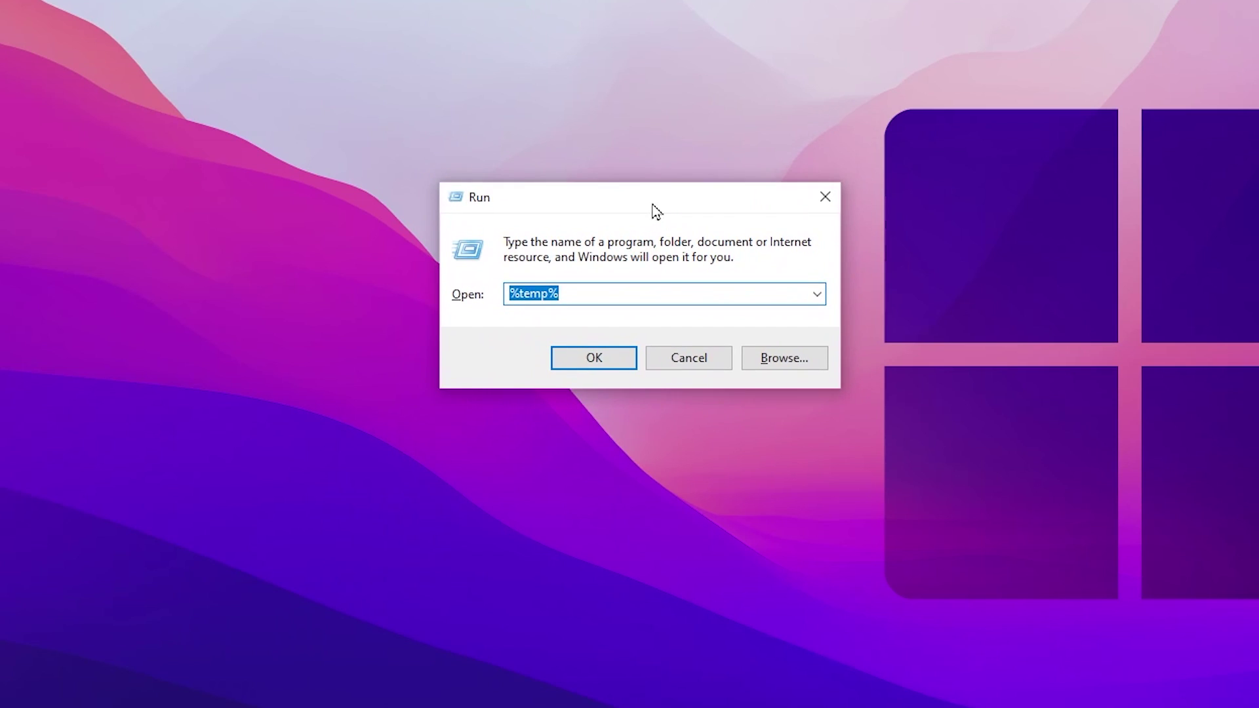
{"action": "type", "text": "prefetch"}
{"action": "key", "text": "Return"}
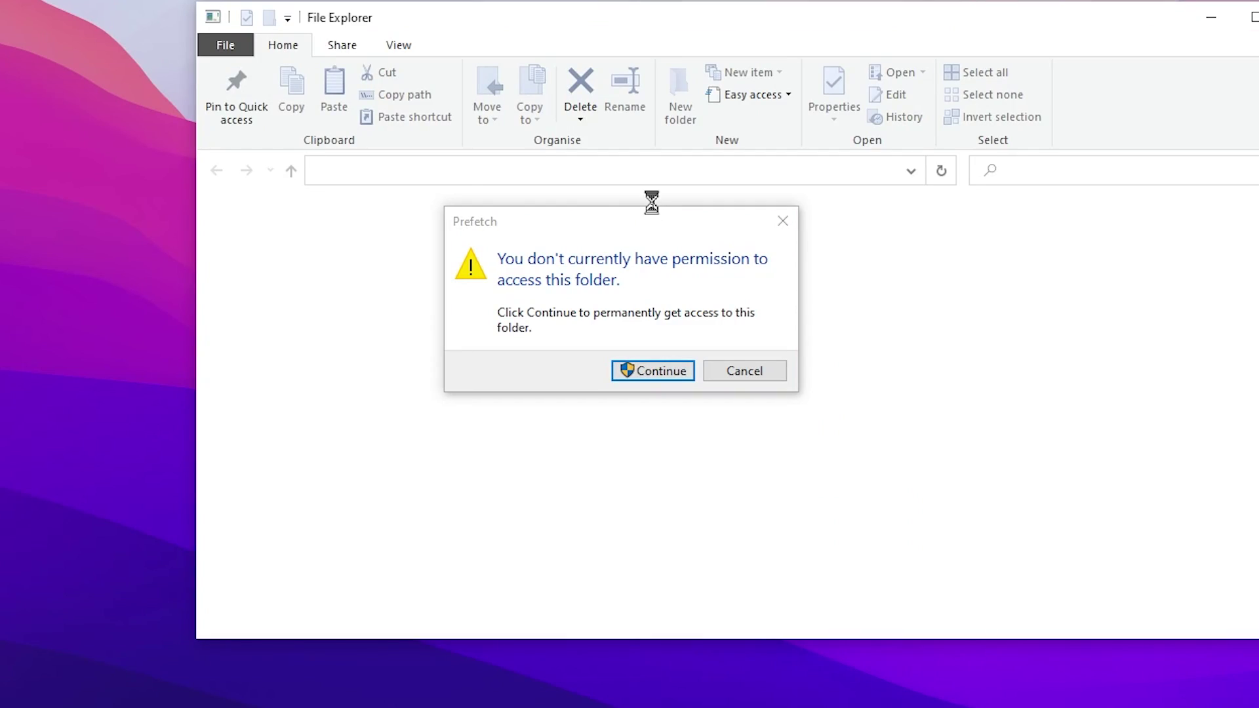
{"action": "left_click", "coordinate": [676, 370]}
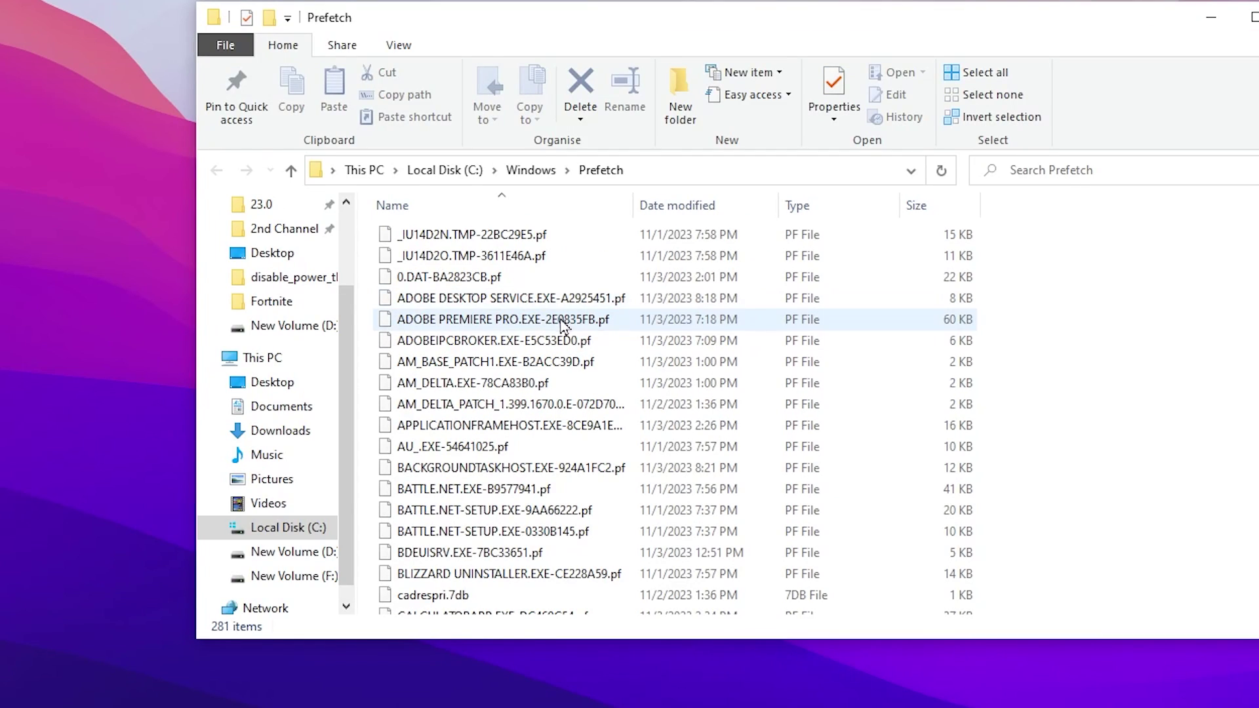
- Delete all files in the Windows Prefetch folder
{"action": "key", "text": "ctrl+a"}
{"action": "right_click", "coordinate": [537, 338]}
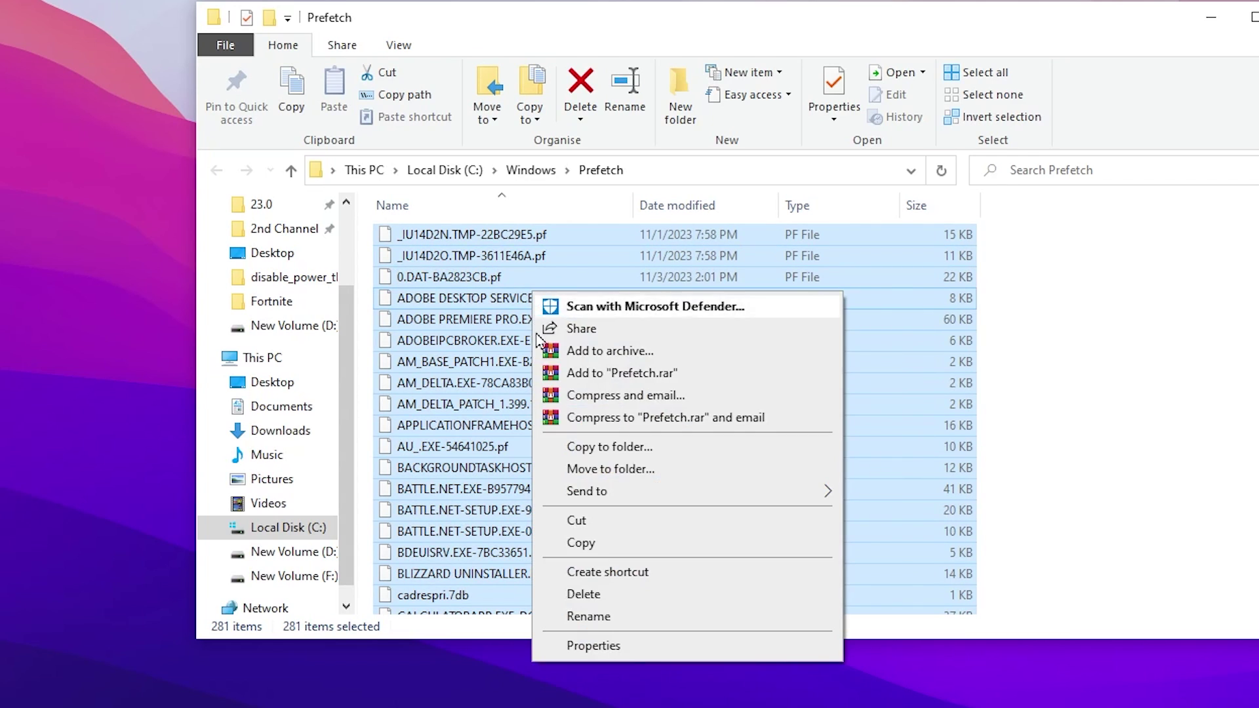
{"action": "left_click", "coordinate": [582, 594]}
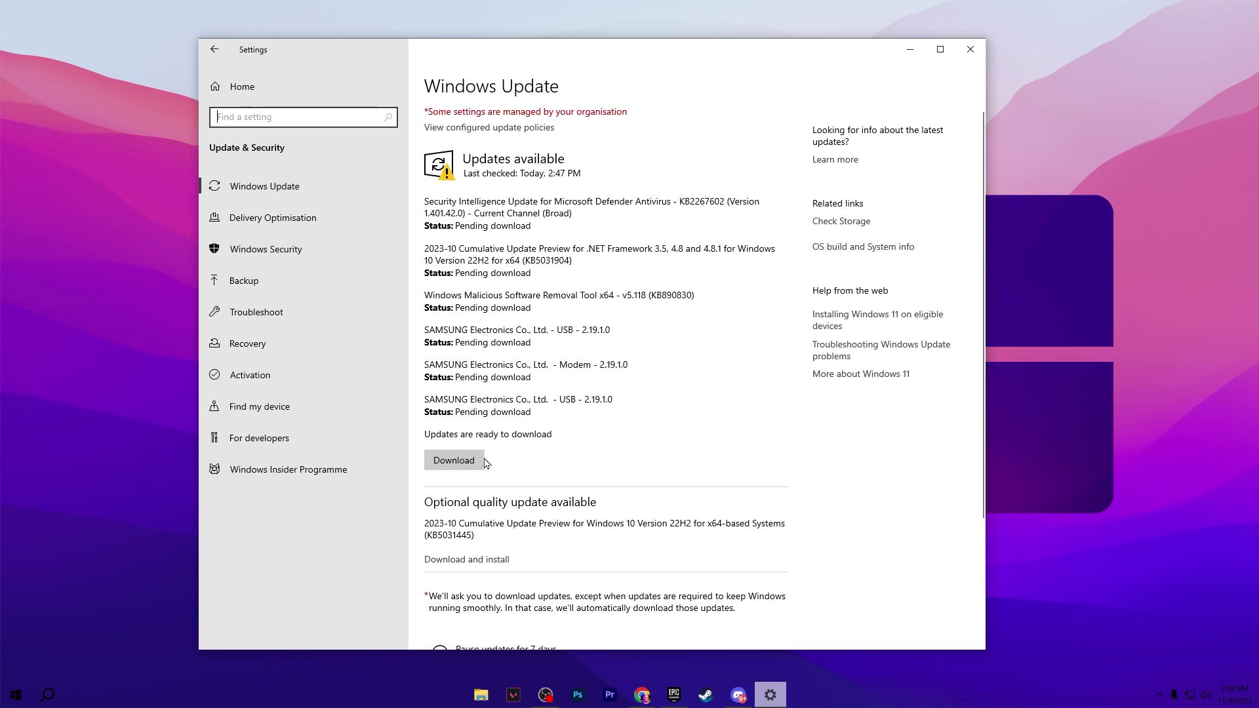
- Download the available updates in Windows Update
{"action": "left_click", "coordinate": [457, 464]}
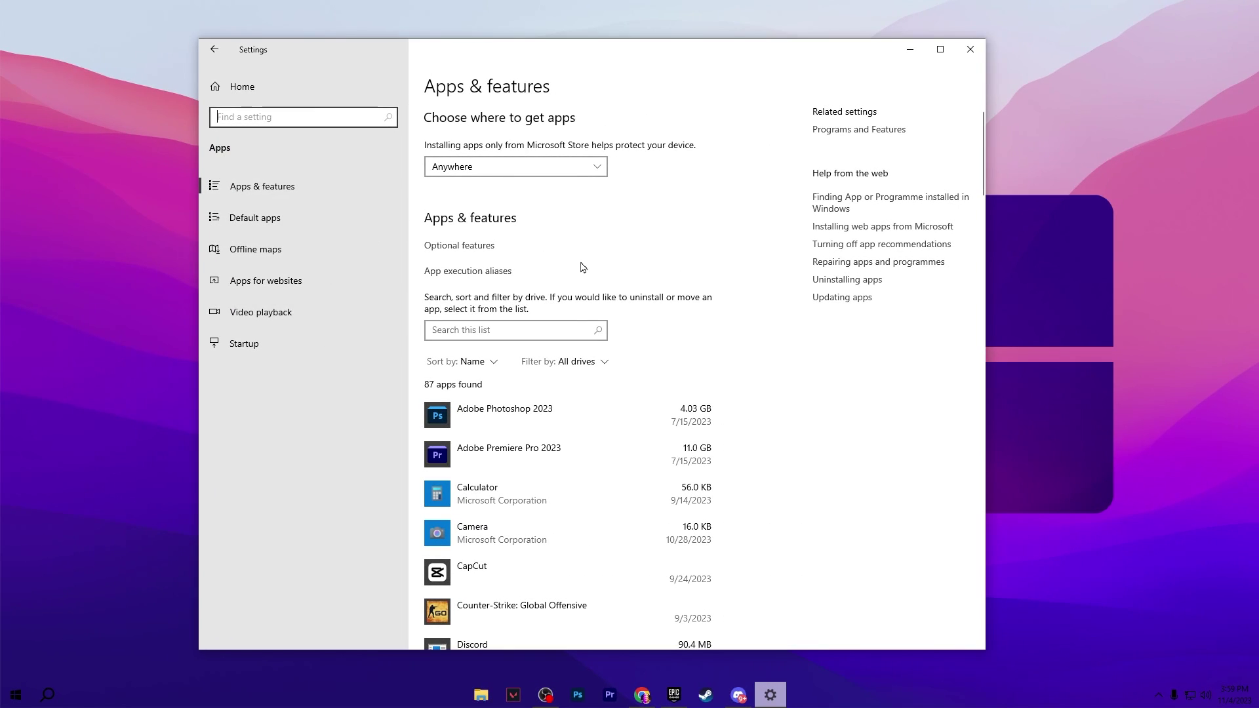
- Look through the Microsoft Visual C++ Redistributable entries in Apps & features and switch to Chrome
{"action": "scroll", "coordinate": [626, 244], "scroll_direction": "down", "scroll_amount": 20}
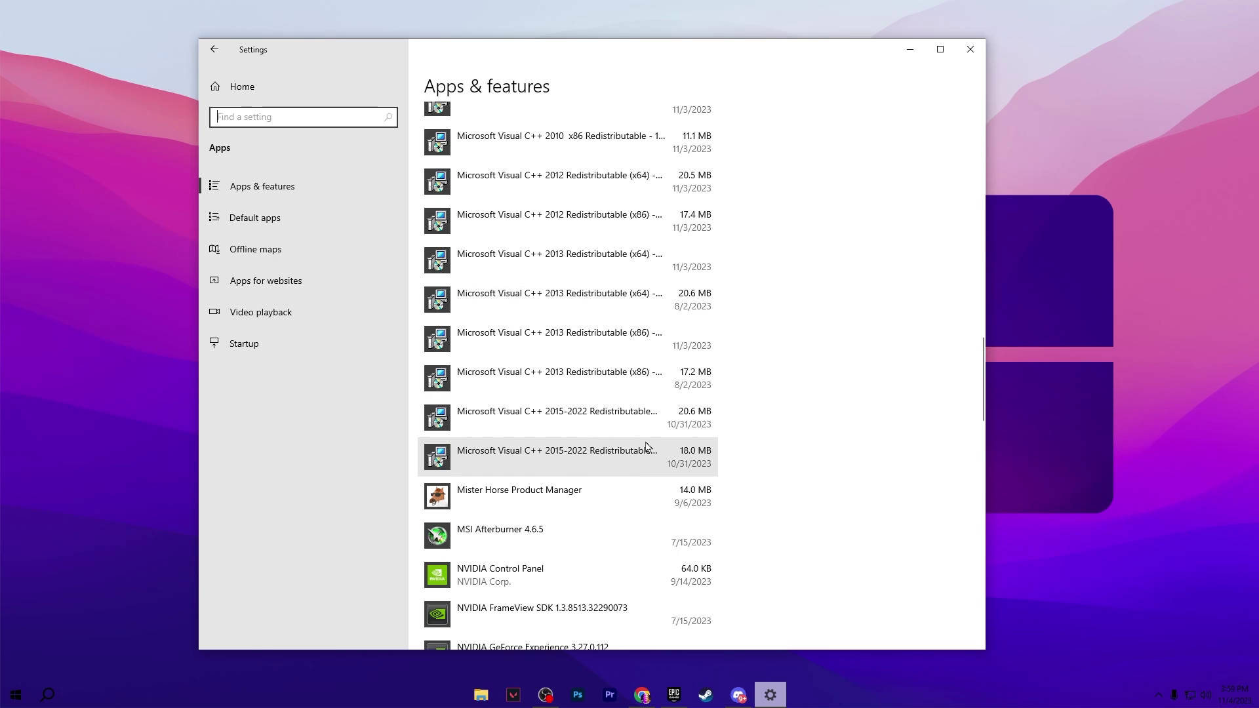
{"action": "scroll", "coordinate": [622, 439], "scroll_direction": "up", "scroll_amount": 5}
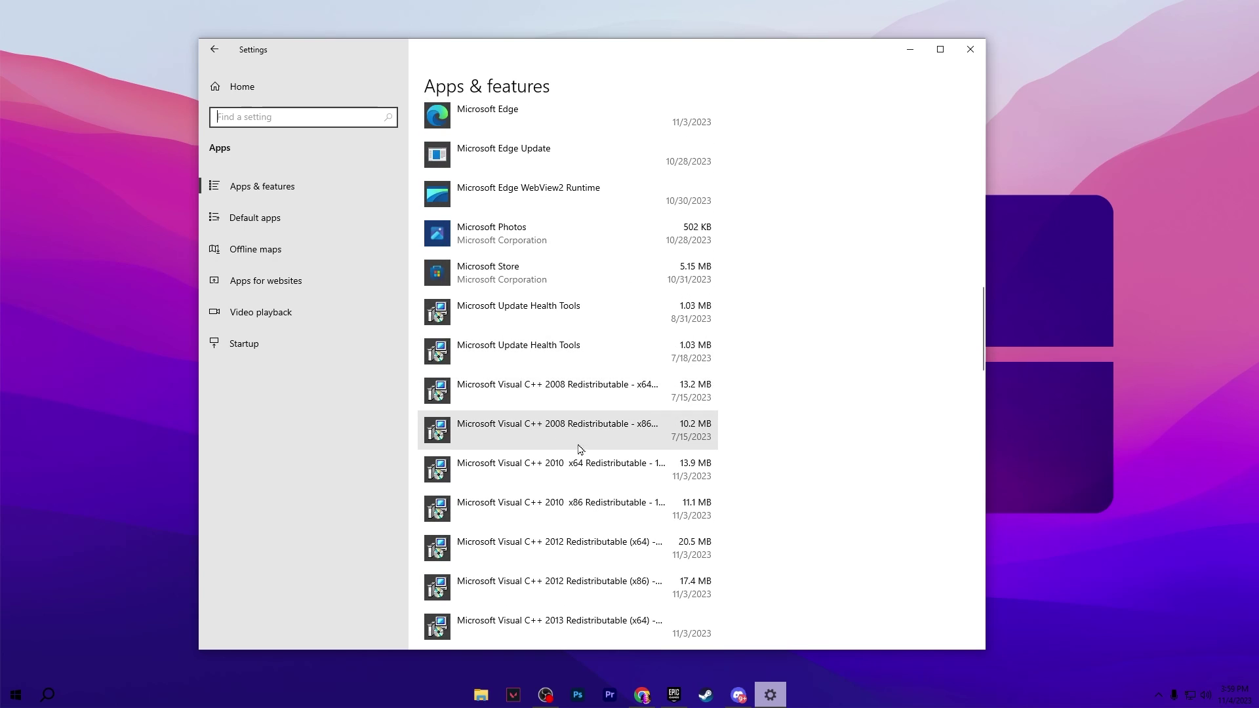
{"action": "left_click", "coordinate": [641, 695]}
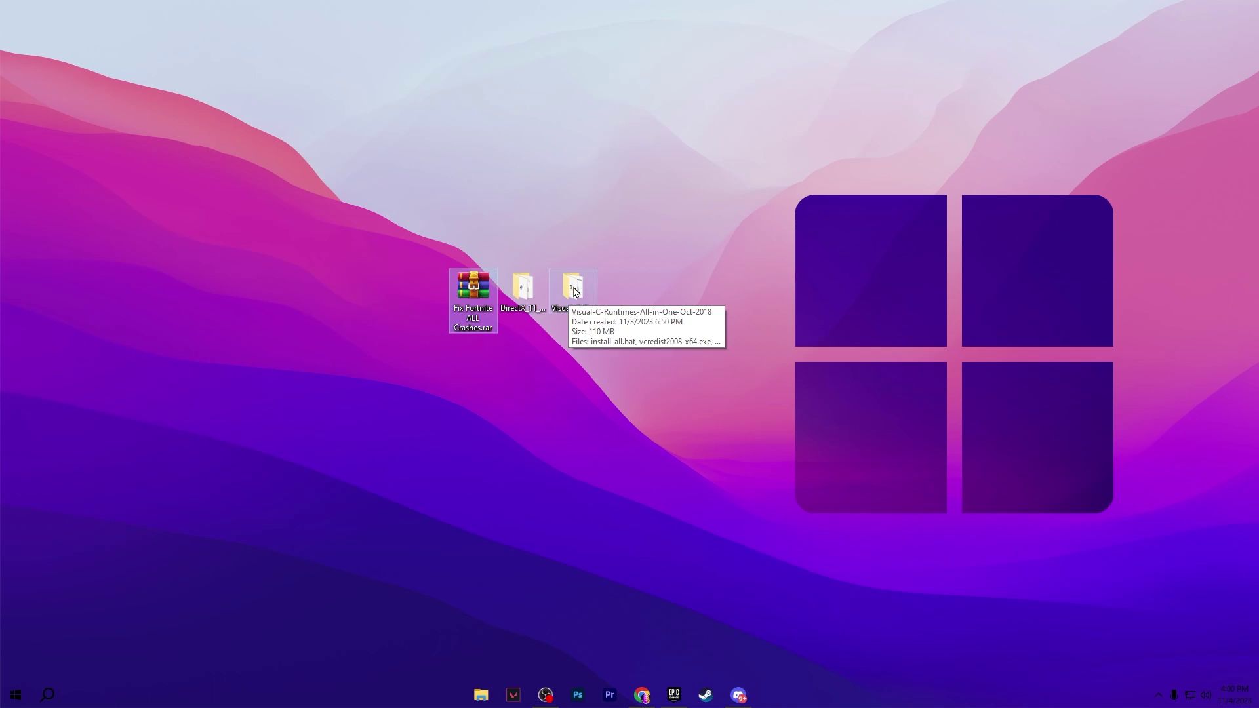
- Open the DirectX_11_Setup folder on the desktop, locate DXSETUP.exe, and close the folder
{"action": "double_click", "coordinate": [522, 289]}
{"action": "scroll", "coordinate": [505, 419], "scroll_direction": "down", "scroll_amount": 15}
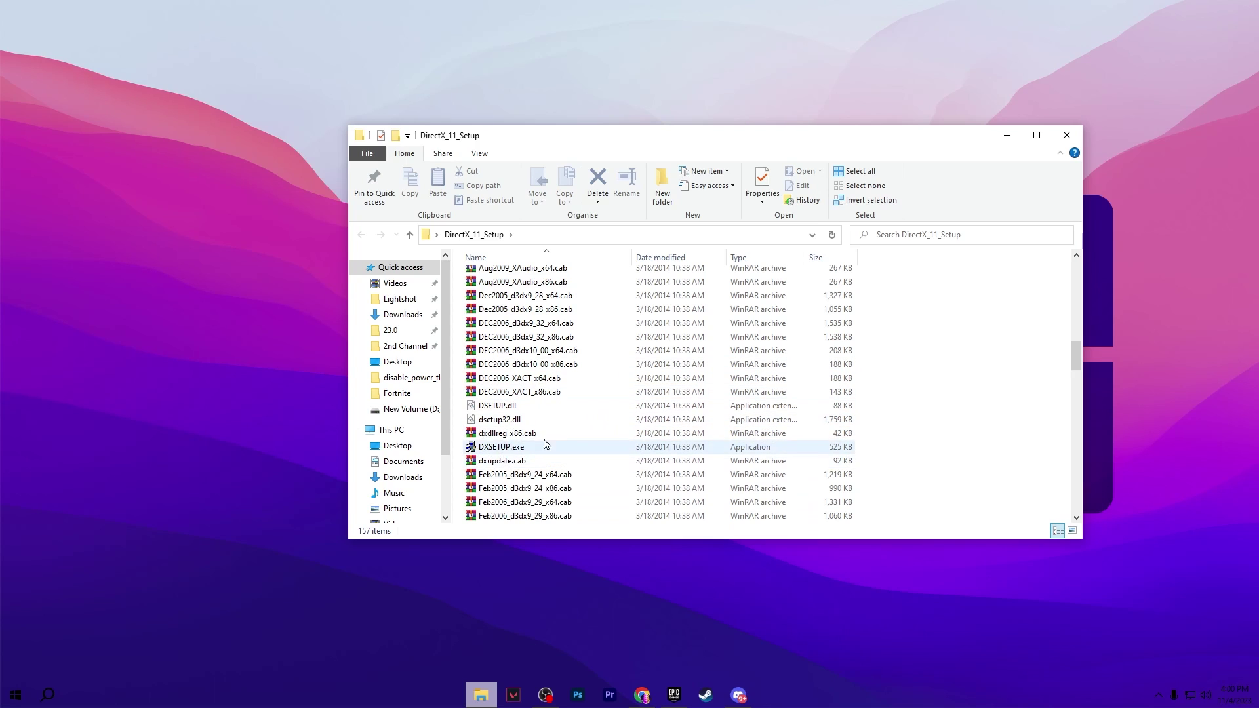
{"action": "left_click", "coordinate": [1067, 135]}
- Open the Visual-C-Runtimes-All-in-One-Oct-2018 folder, select all the vcredist installers from 2008 to 2017, and close the folder
{"action": "double_click", "coordinate": [575, 295]}
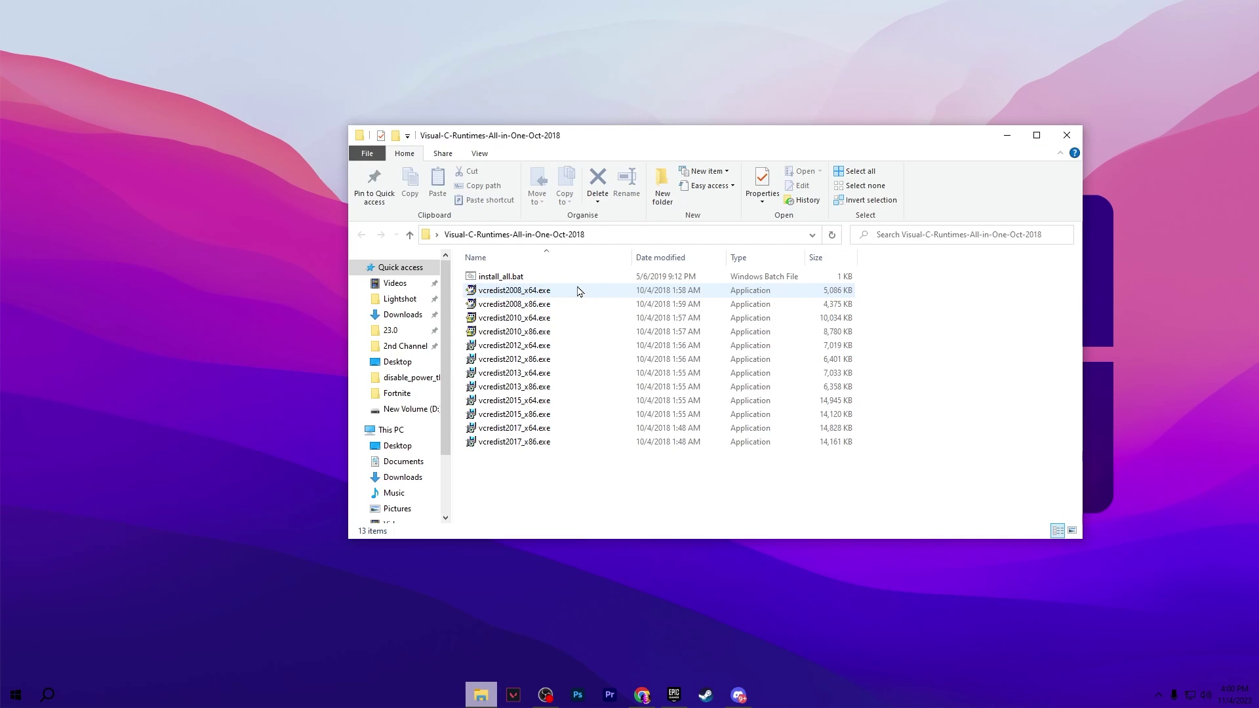
{"action": "left_click_drag", "start_coordinate": [921, 278], "coordinate": [518, 469]}
{"action": "left_click", "coordinate": [519, 476]}
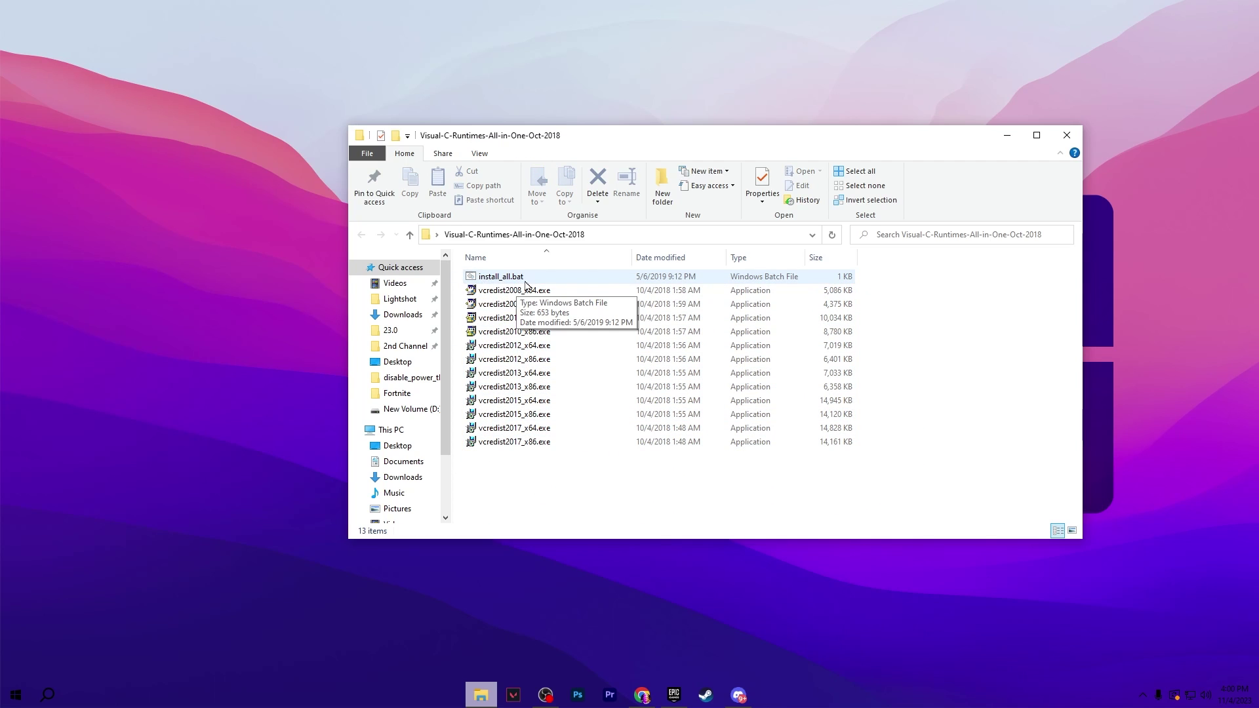
{"action": "left_click_drag", "start_coordinate": [934, 289], "coordinate": [510, 459]}
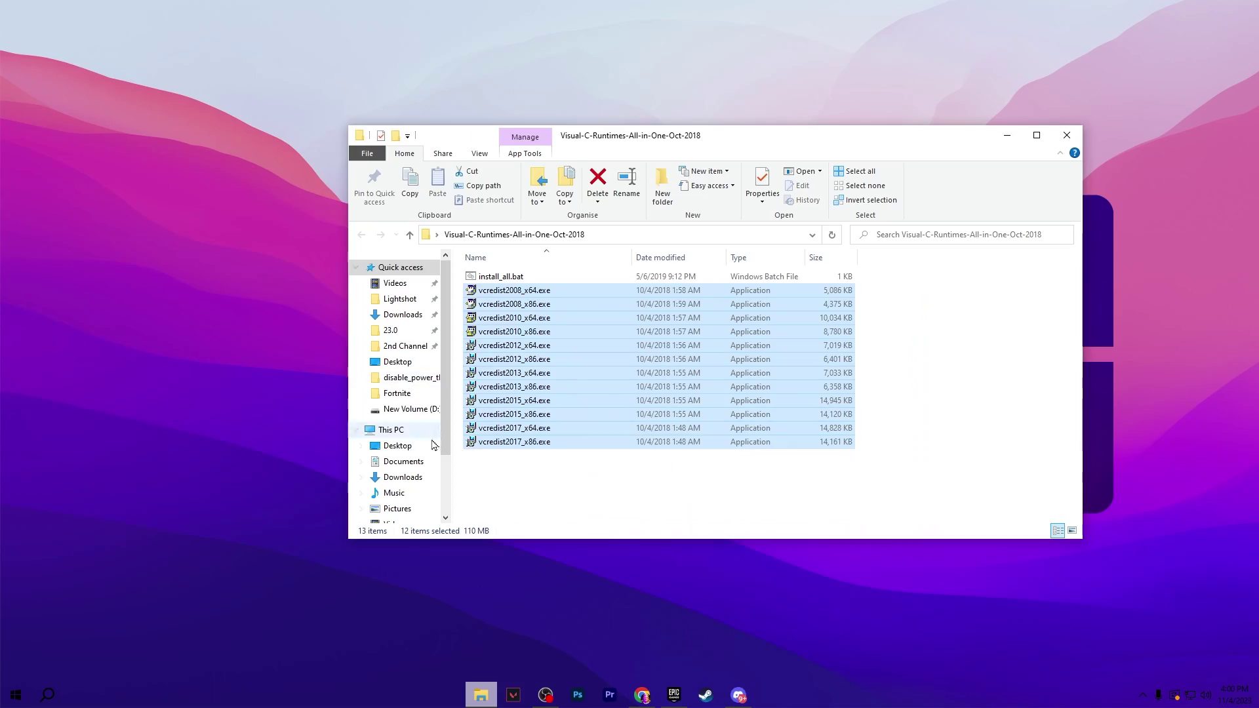
{"action": "left_click", "coordinate": [1067, 135]}
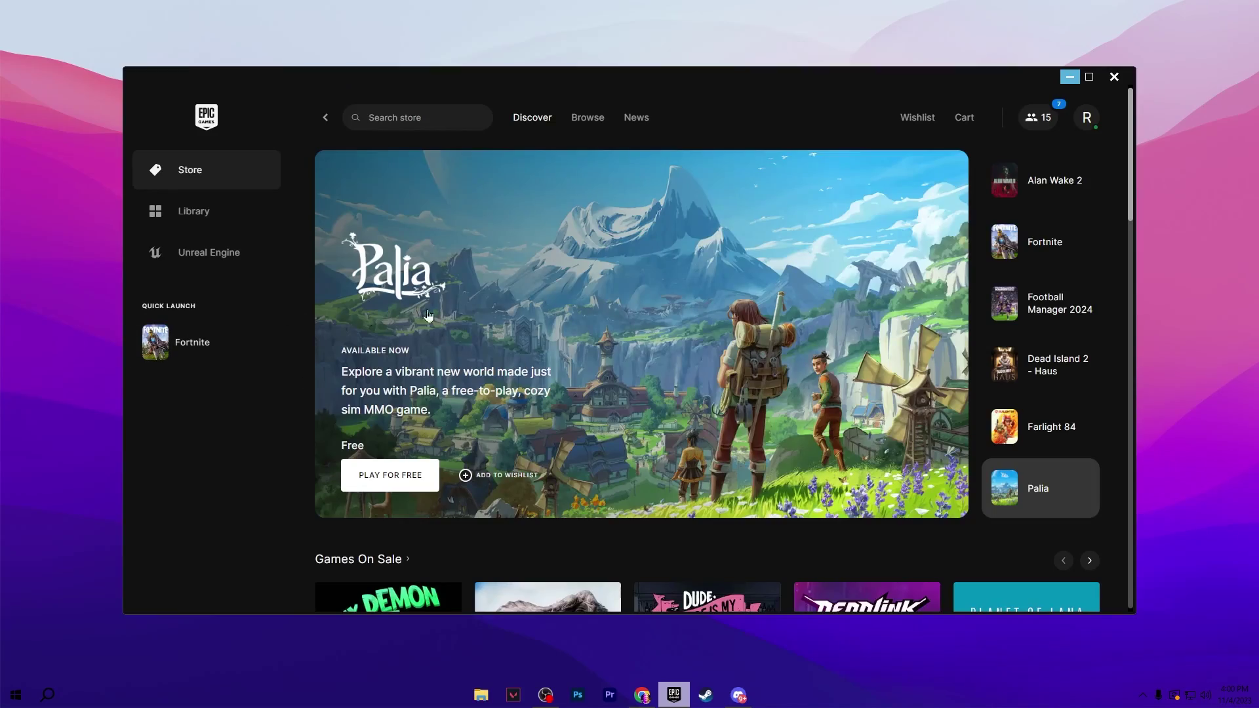
- Open Fortnite's installation options from the library and apply them with only the required core and Disable Cosmetic Streaming selected
{"action": "left_click", "coordinate": [210, 218]}
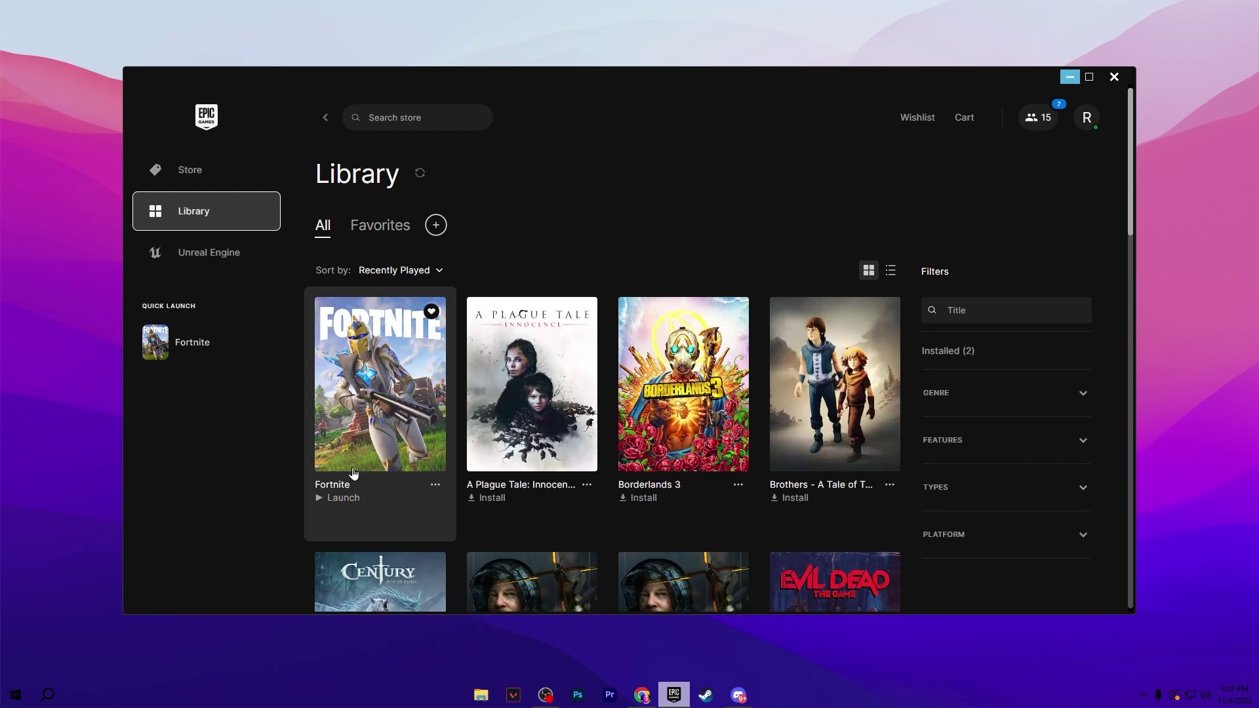
{"action": "left_click", "coordinate": [435, 484]}
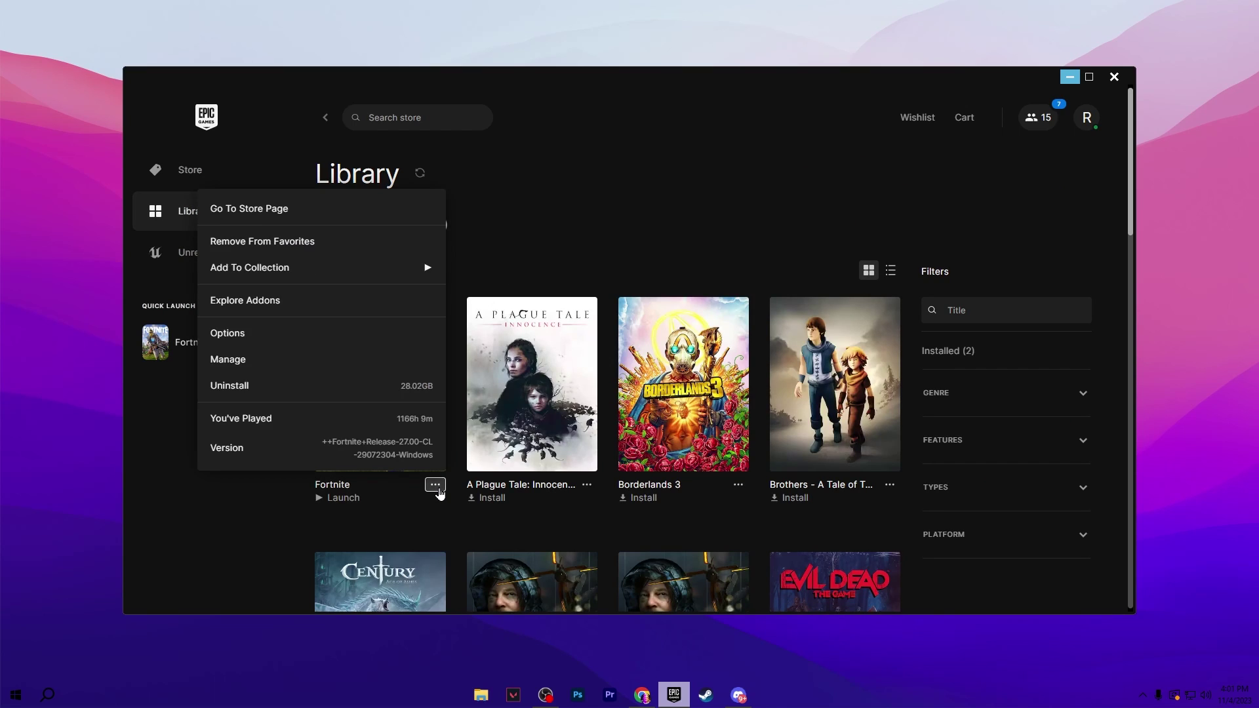
{"action": "left_click", "coordinate": [234, 333]}
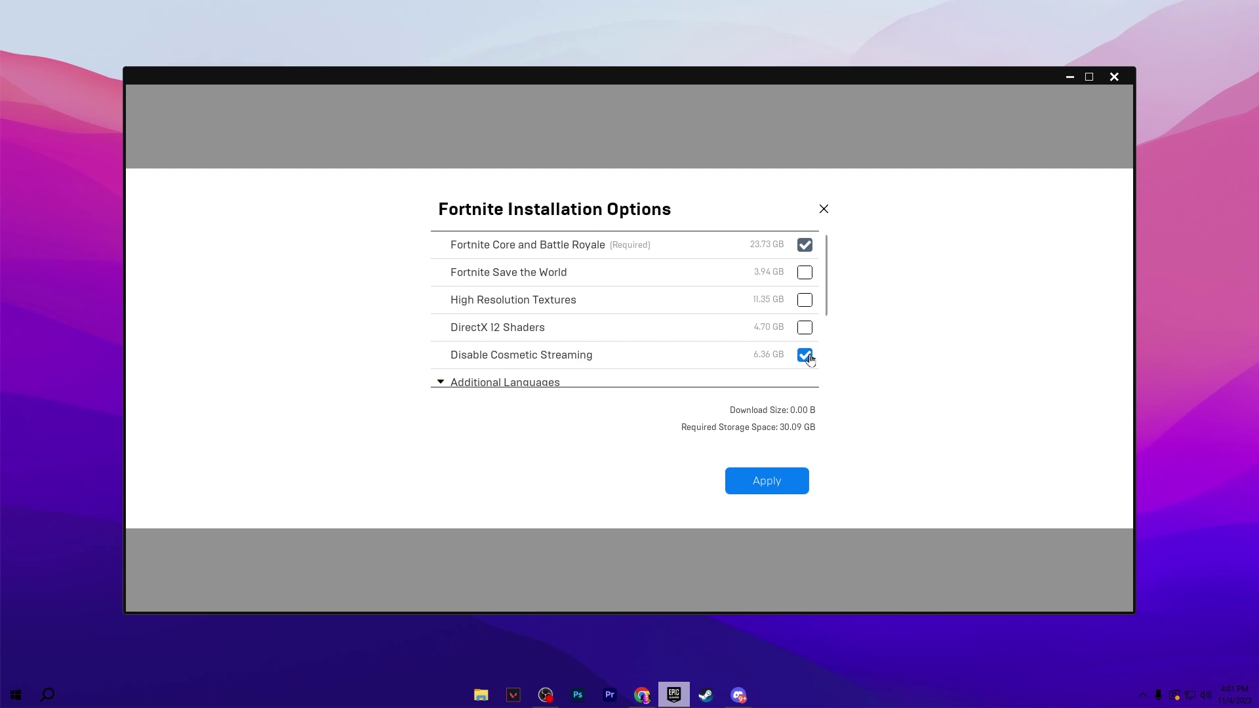
{"action": "scroll", "coordinate": [640, 301], "scroll_direction": "down", "scroll_amount": 2}
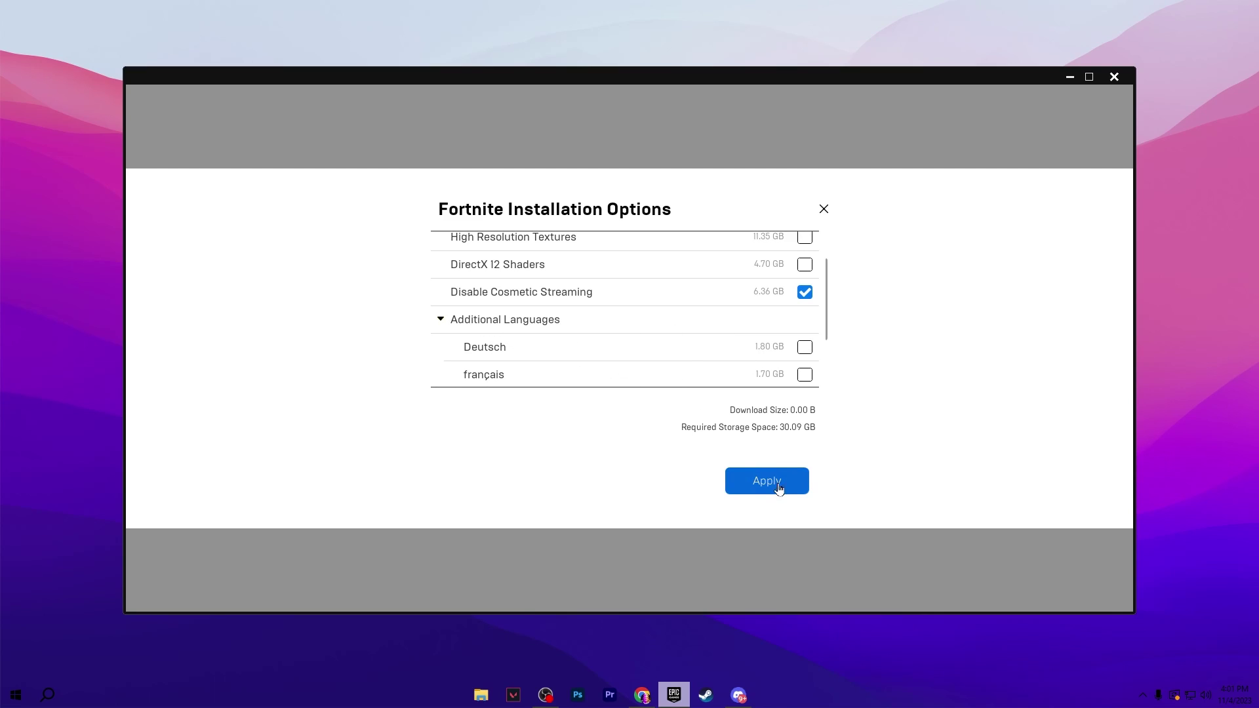
{"action": "left_click", "coordinate": [767, 483]}
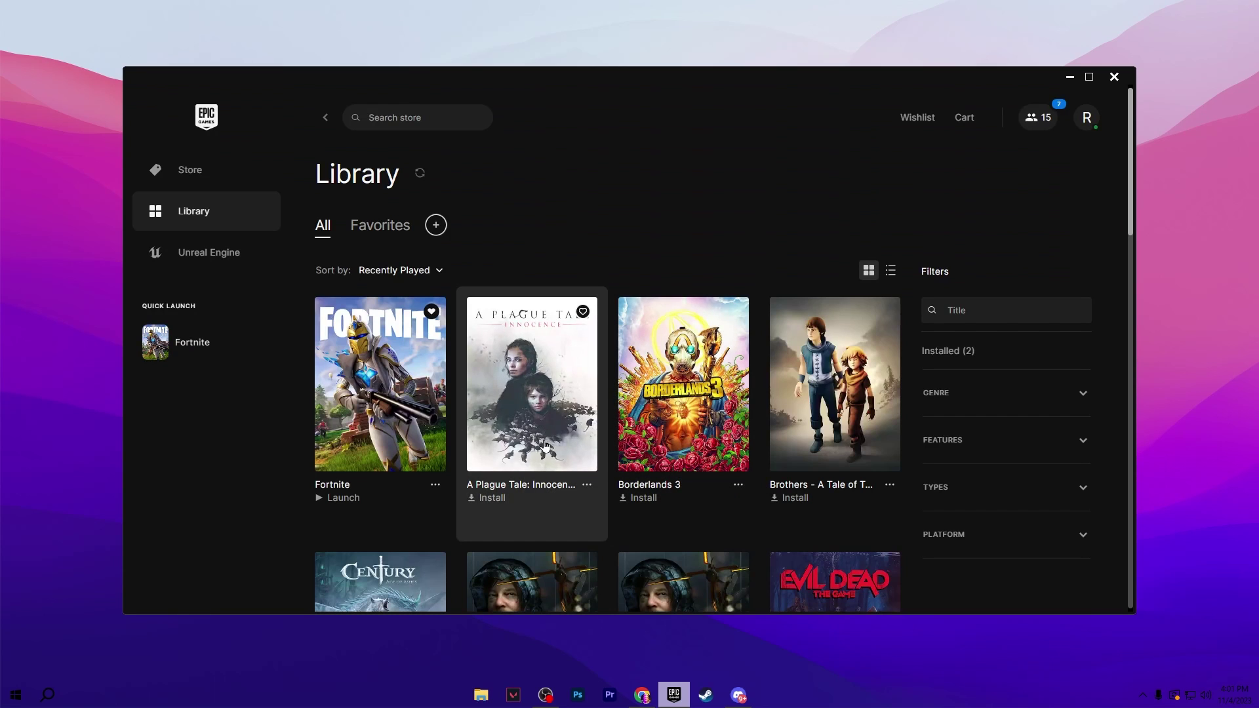
- Open the Manage settings for Fortnite from its entry in the library
{"action": "left_click", "coordinate": [434, 485]}
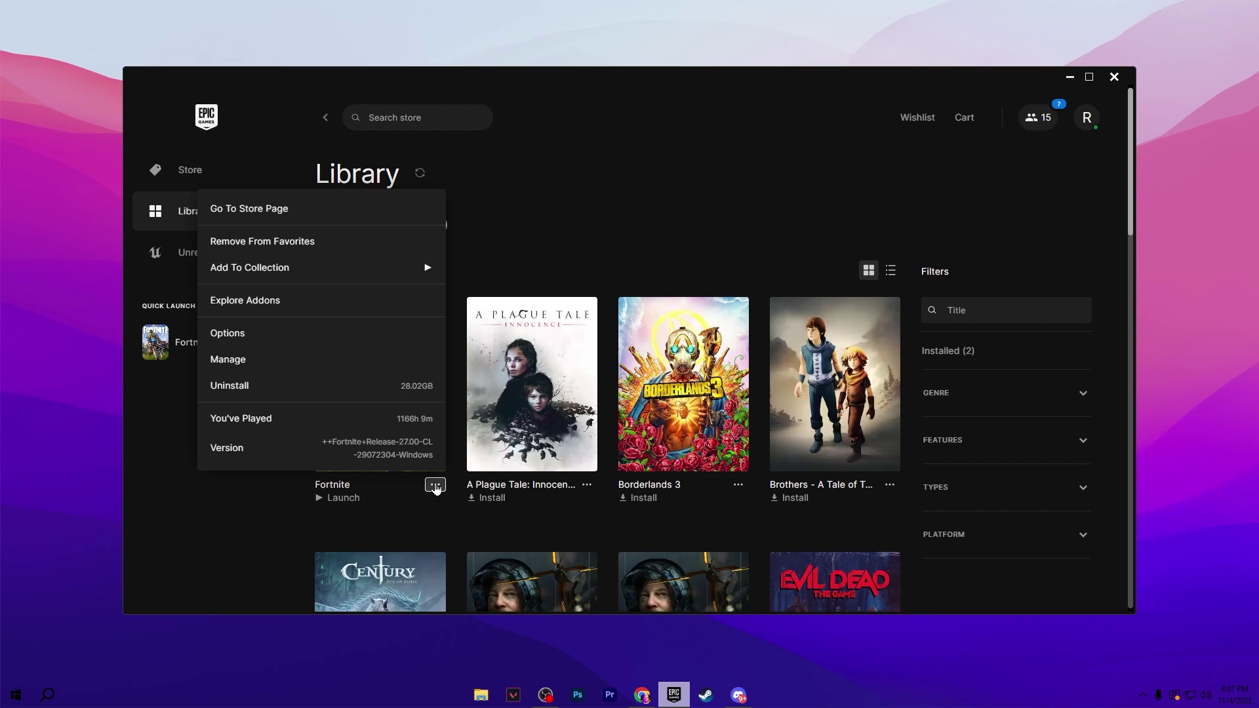
{"action": "left_click", "coordinate": [233, 366]}
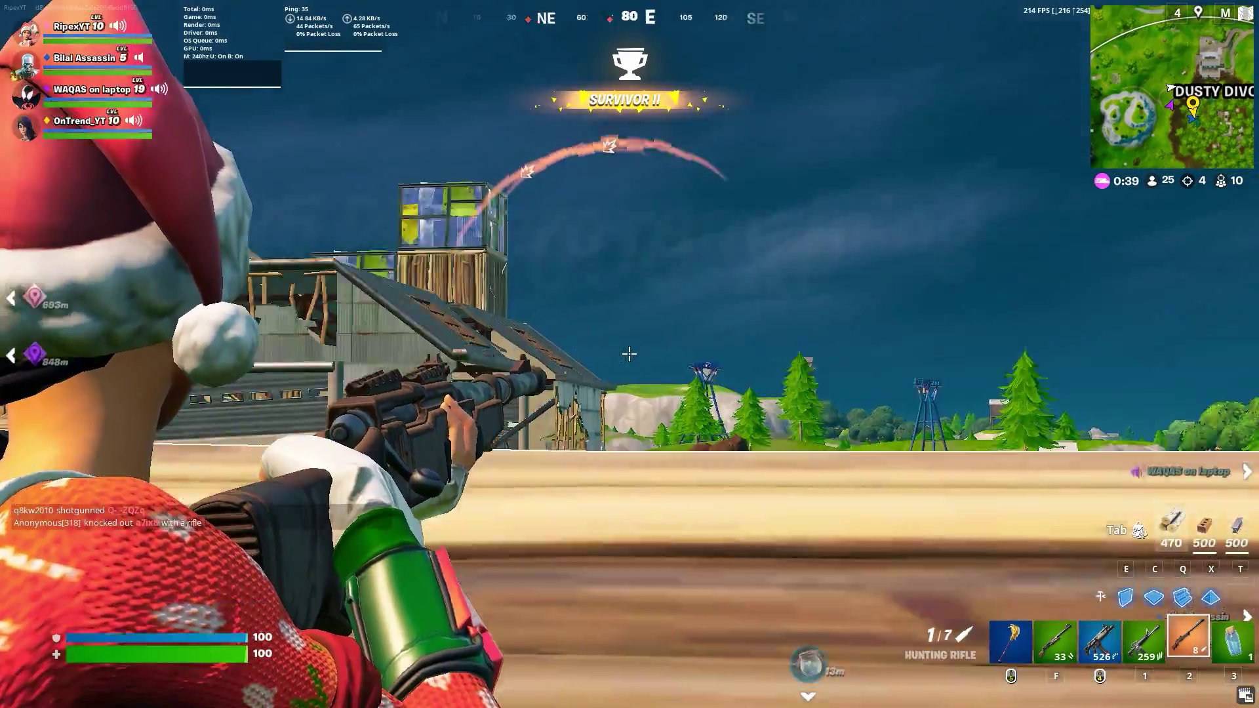
{"action": "key", "text": "w"}
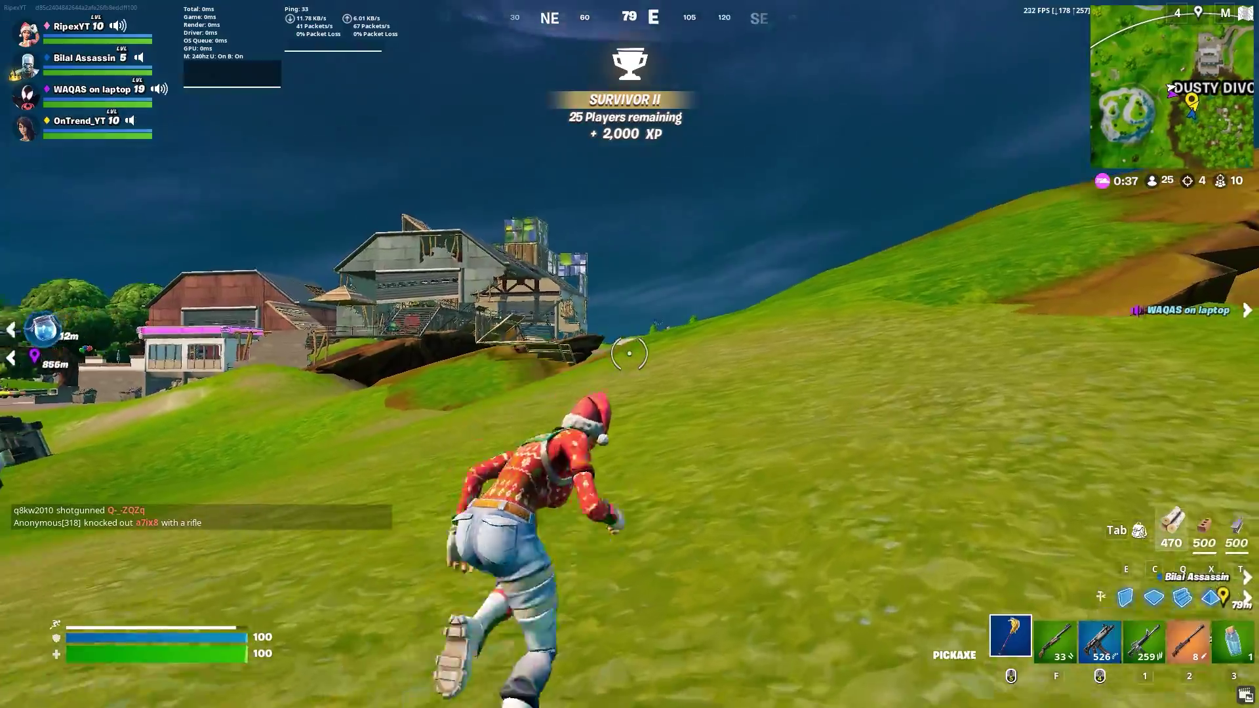
{"action": "key", "text": "space"}
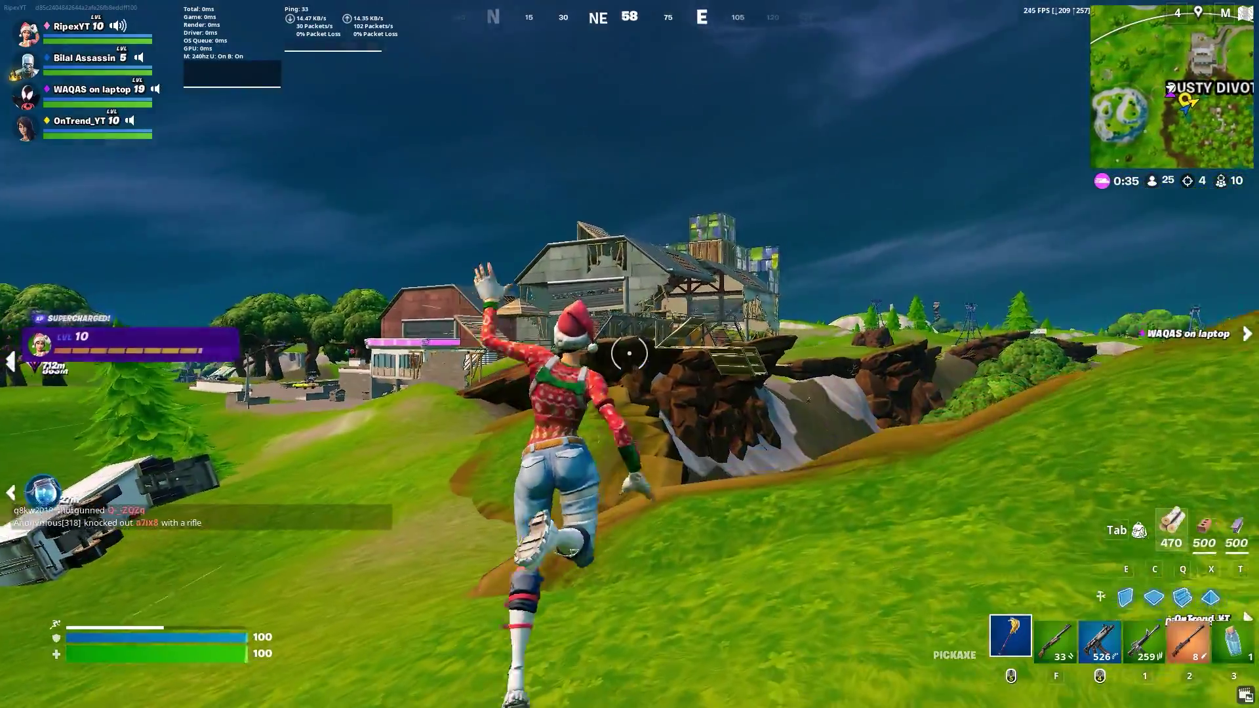
{"action": "key", "text": "2"}
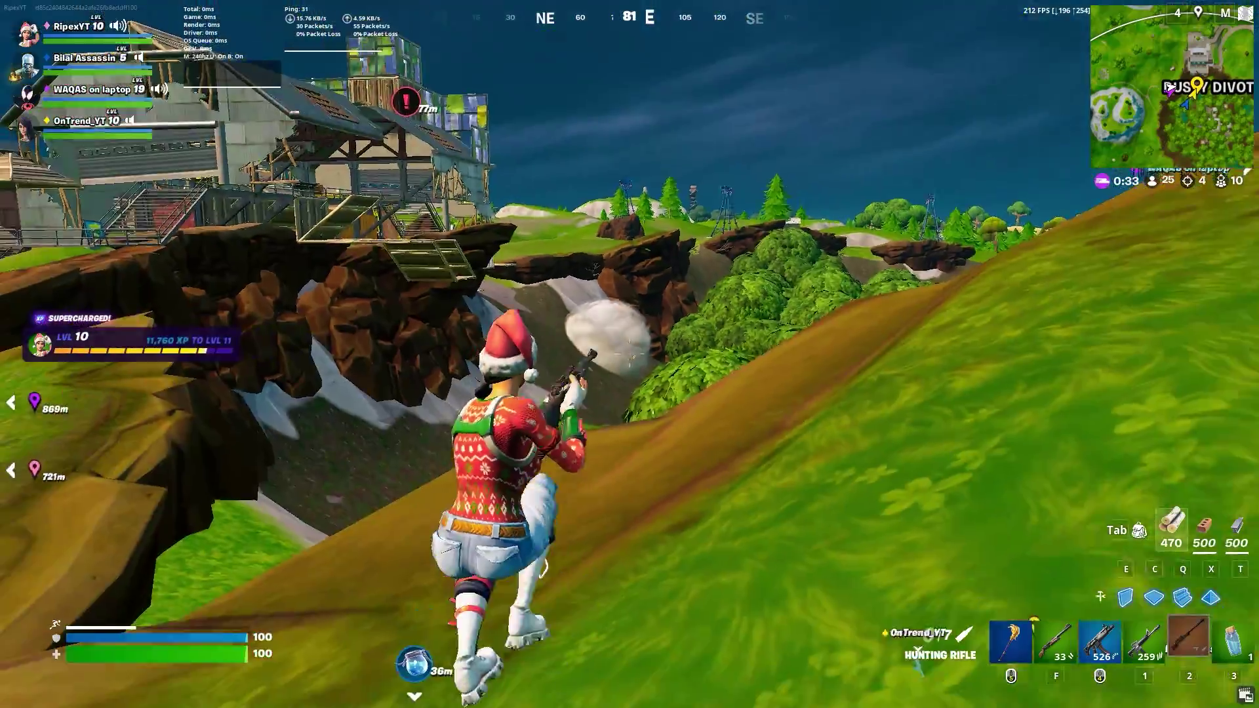
{"action": "left_click", "coordinate": [630, 354]}
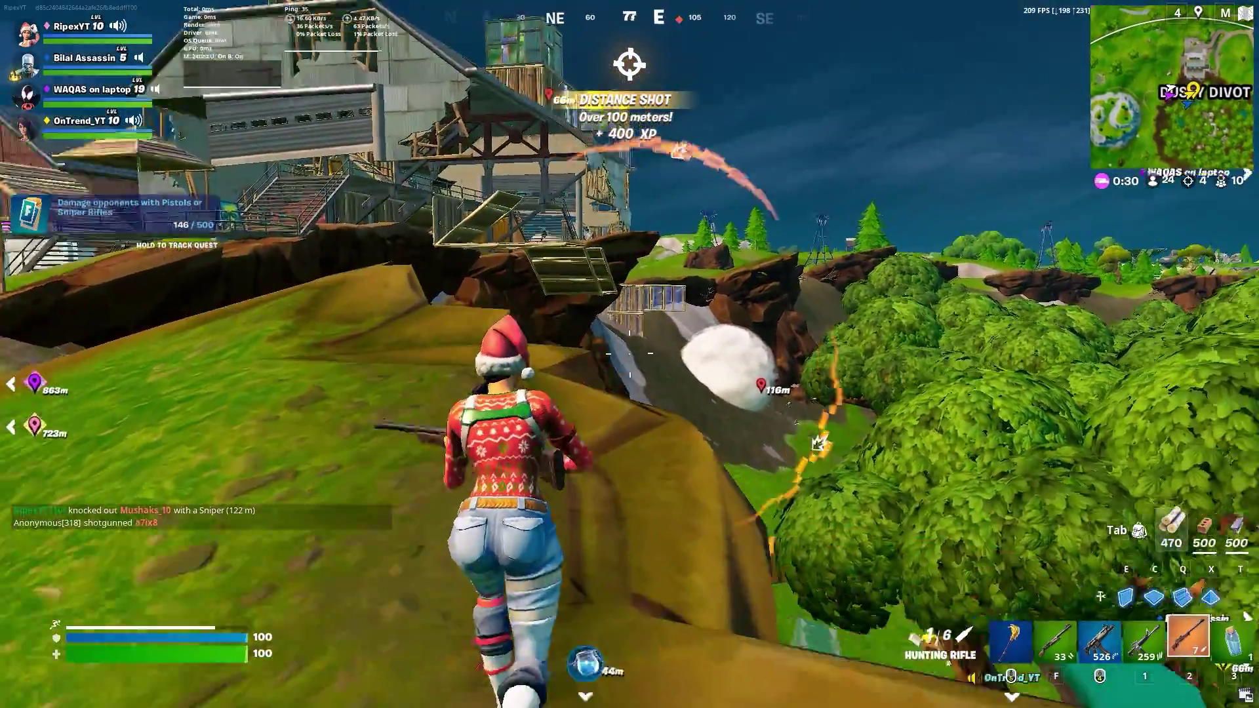
{"action": "right_click", "coordinate": [630, 354]}
{"action": "left_click", "coordinate": [629, 354]}
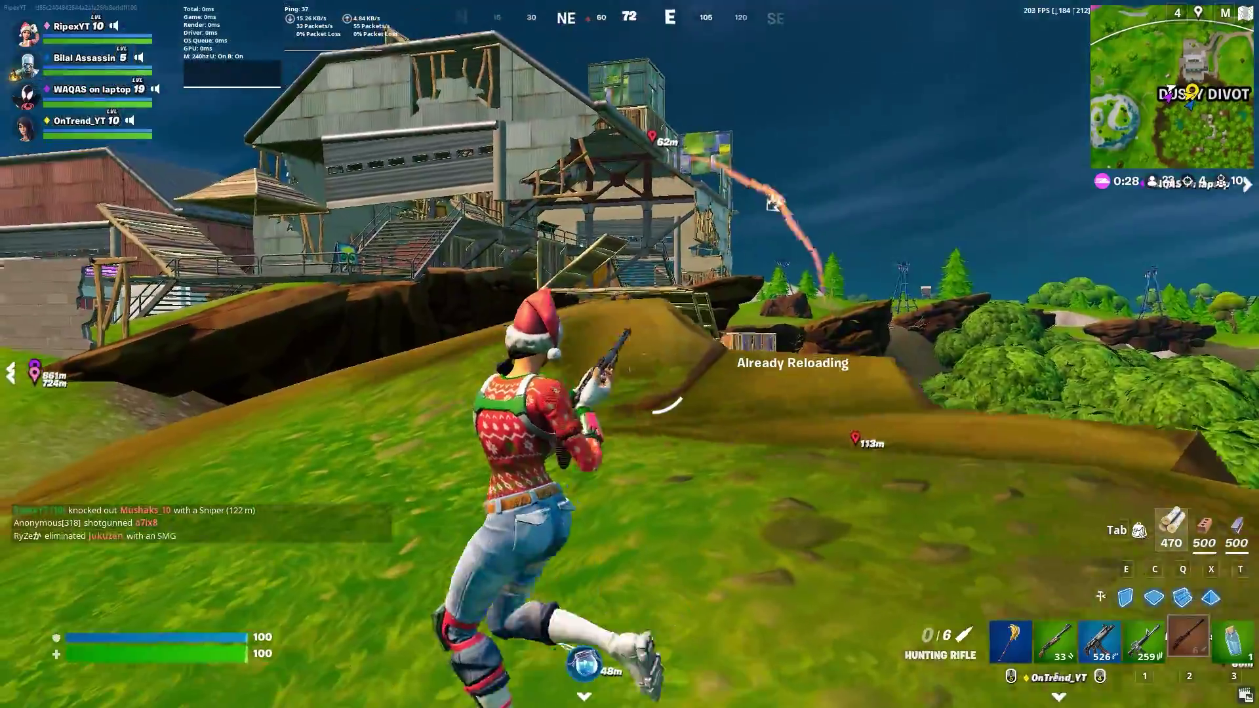